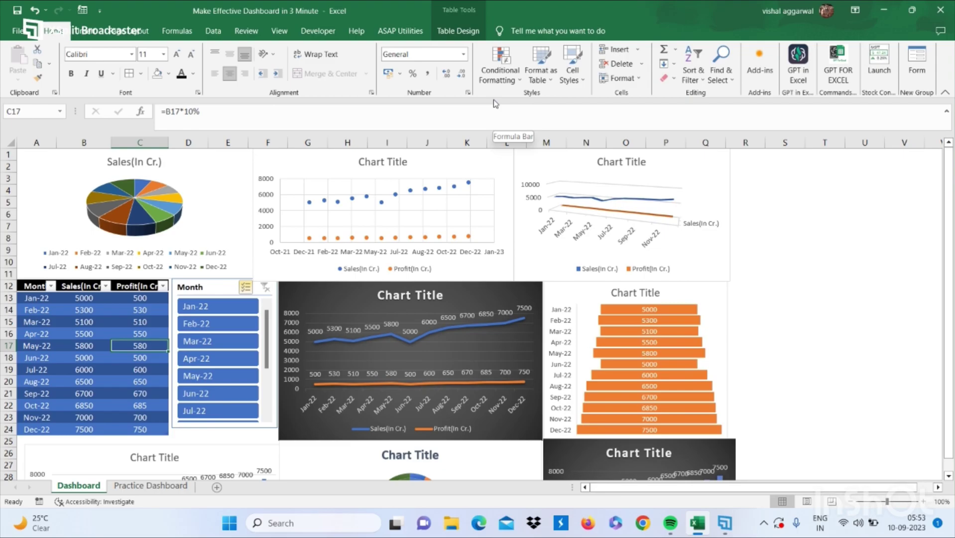
Test the dashboard's Month slicer on Feb-22, Mar-22 and Apr-22, then go to Practice Dashboard.
click(209, 324)
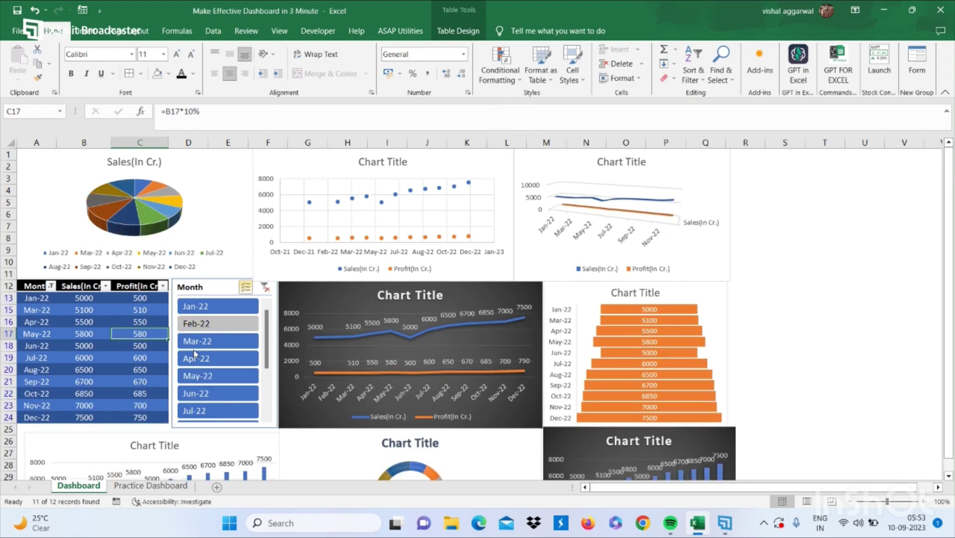
click(213, 335)
click(219, 322)
click(208, 339)
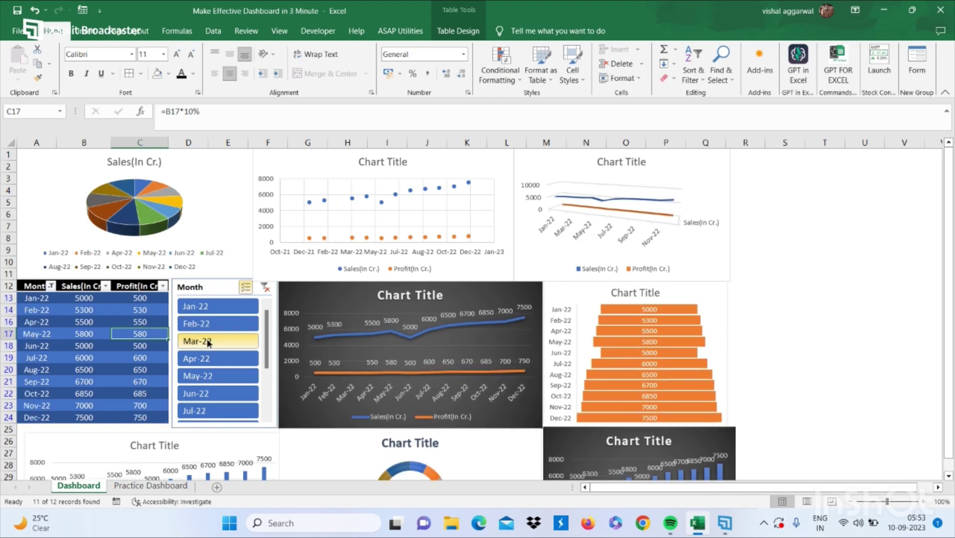
click(200, 360)
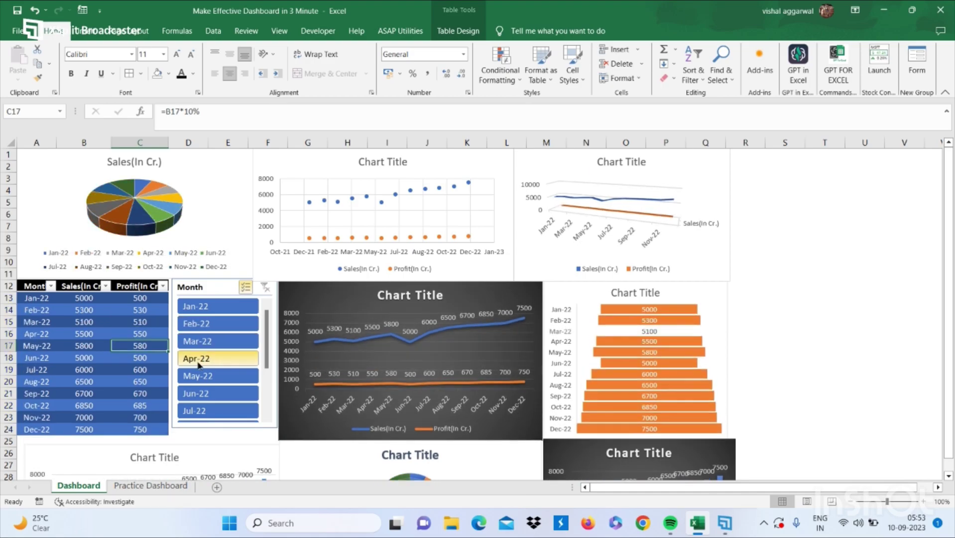
click(146, 486)
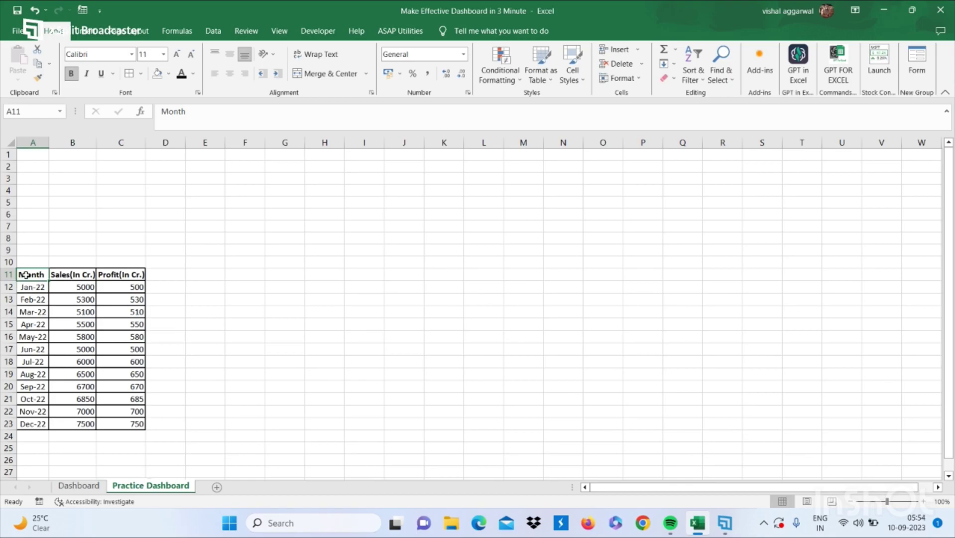
Convert the Month, Sales and Profit range A11:C23 into a table with headers.
key(ctrl+a)
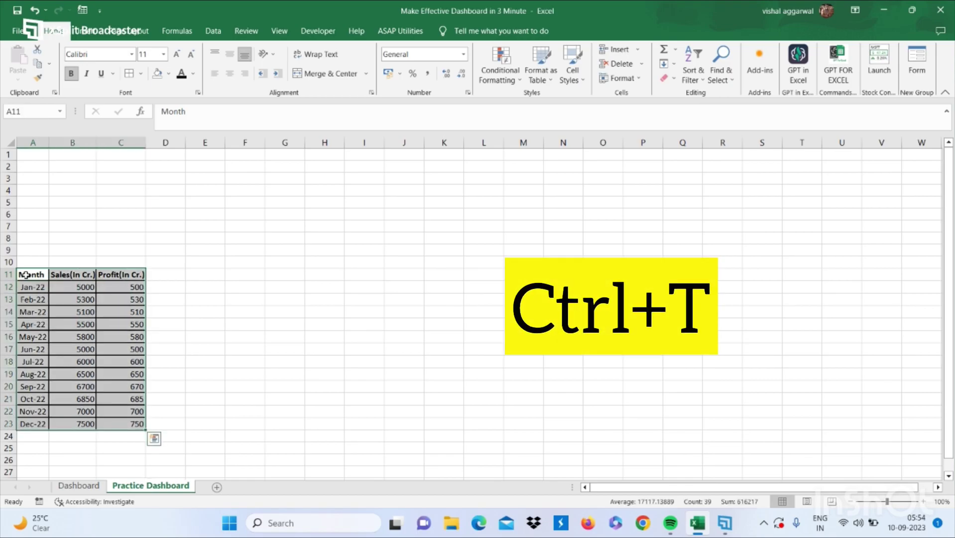
key(ctrl+t)
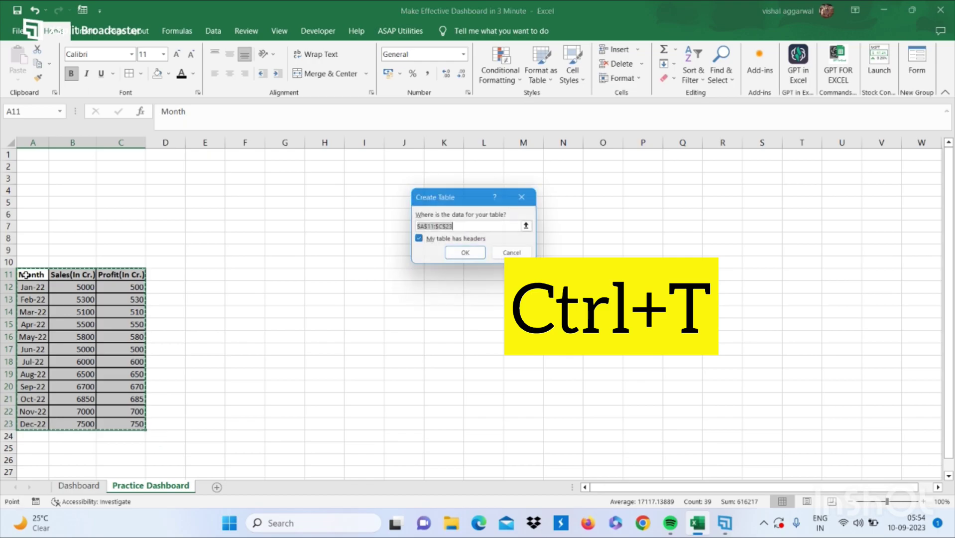
key(Return)
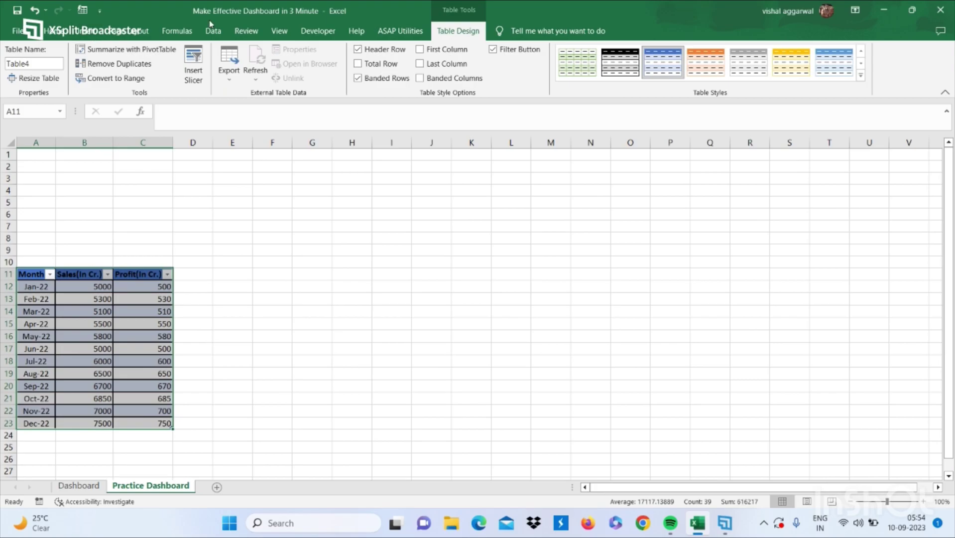
Insert a Month slicer for Table4 and drag it beside the month data.
click(191, 89)
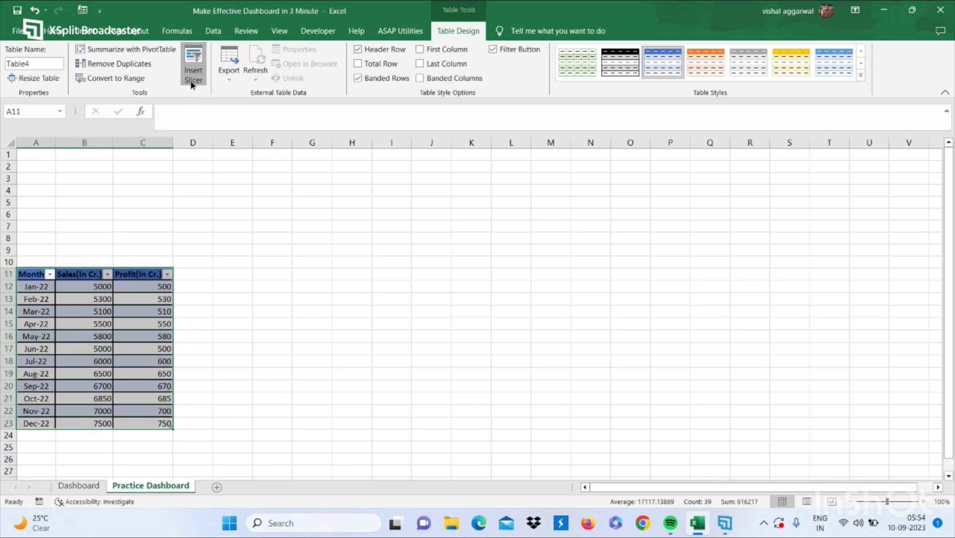
click(413, 124)
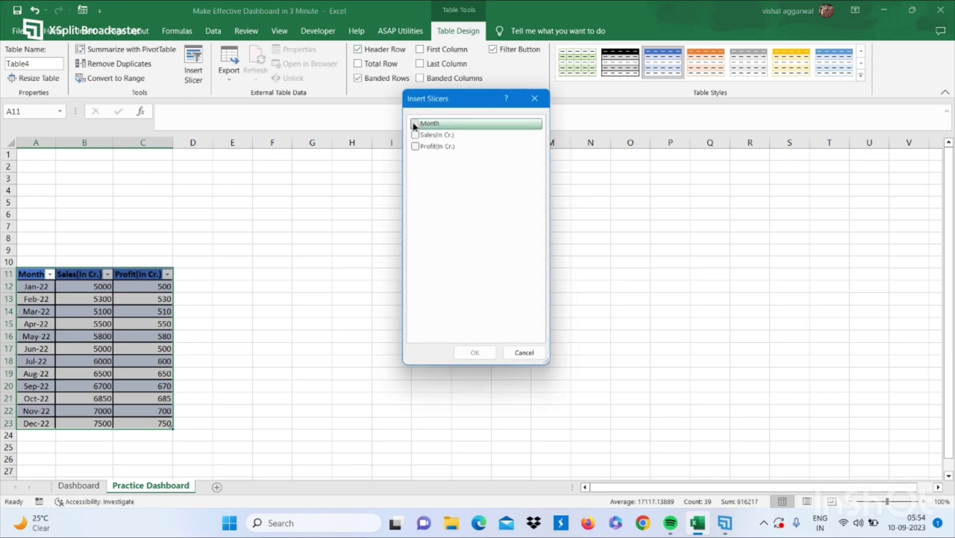
click(471, 351)
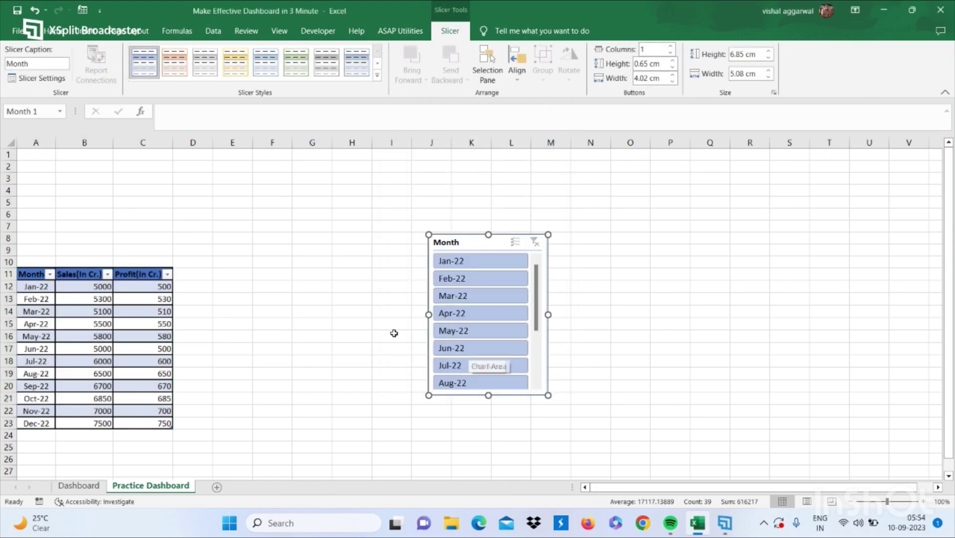
drag(480, 249, 228, 285)
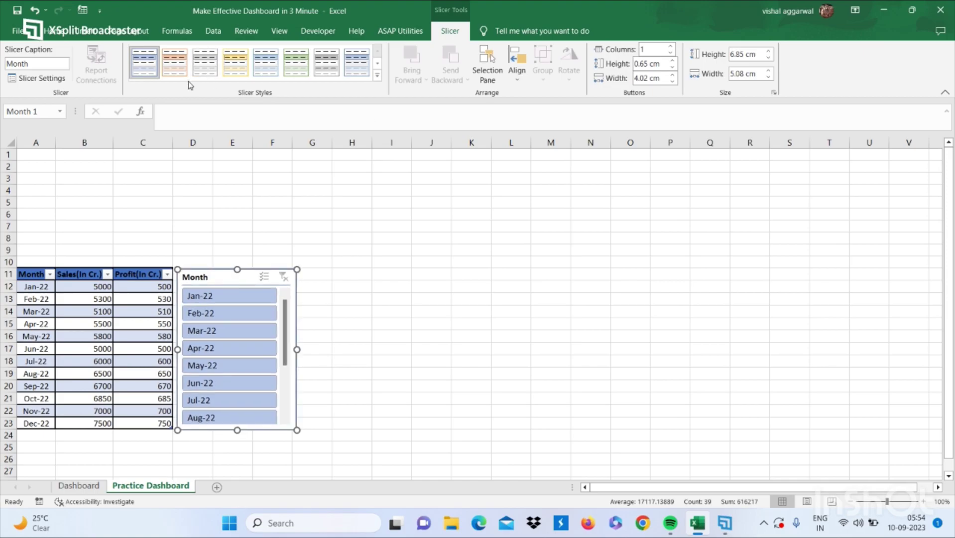
Insert a 3-D clustered column chart of the Sales and Profit data.
click(137, 301)
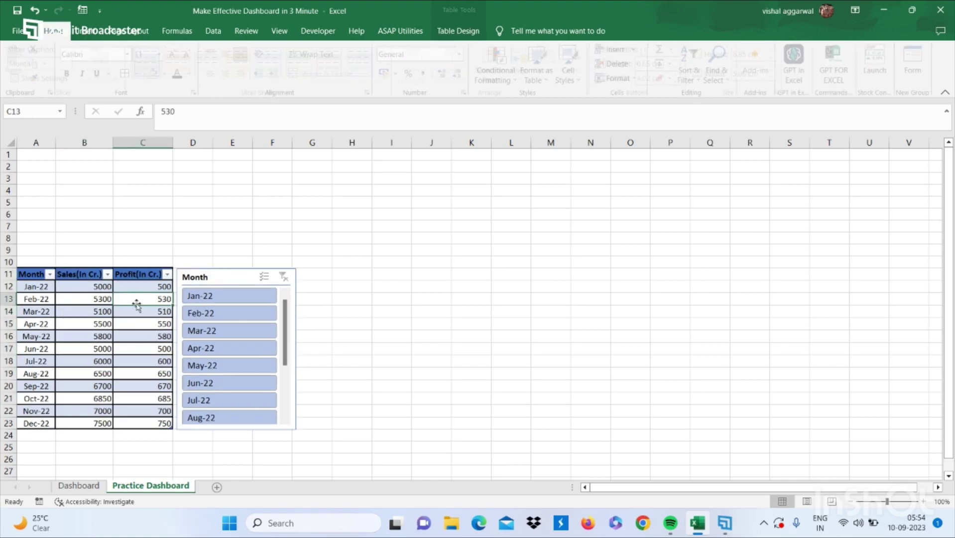
click(87, 31)
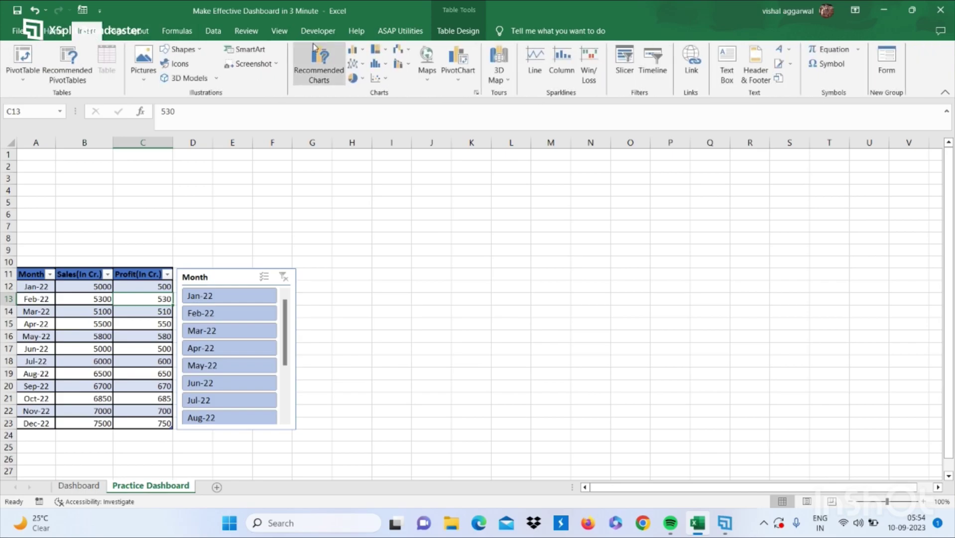
click(358, 51)
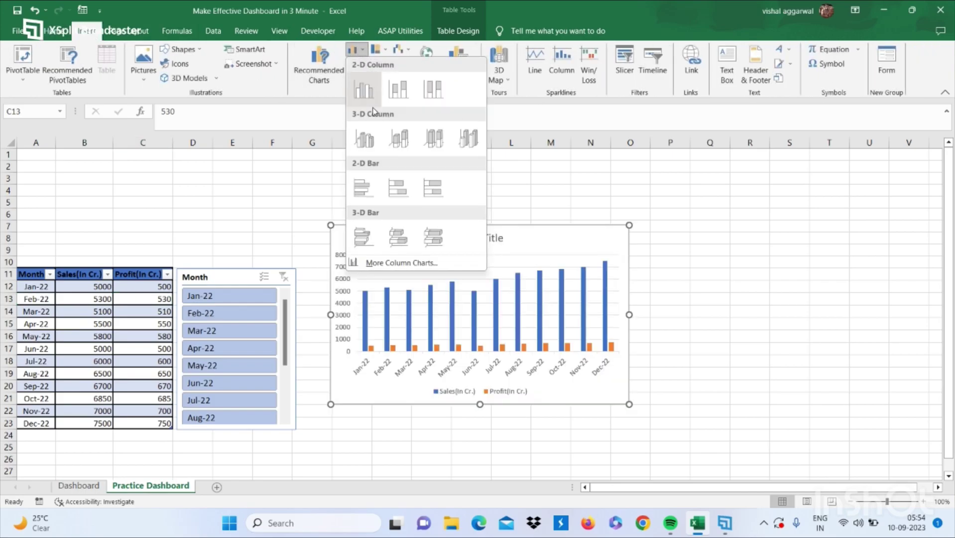
click(369, 145)
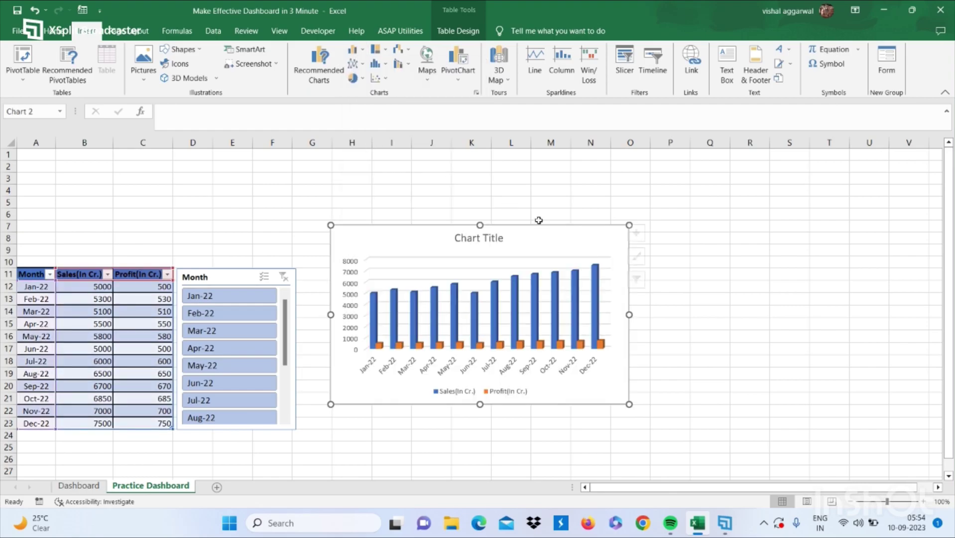
Add data labels to the column chart and place it, slightly smaller, beside the slicer.
click(644, 238)
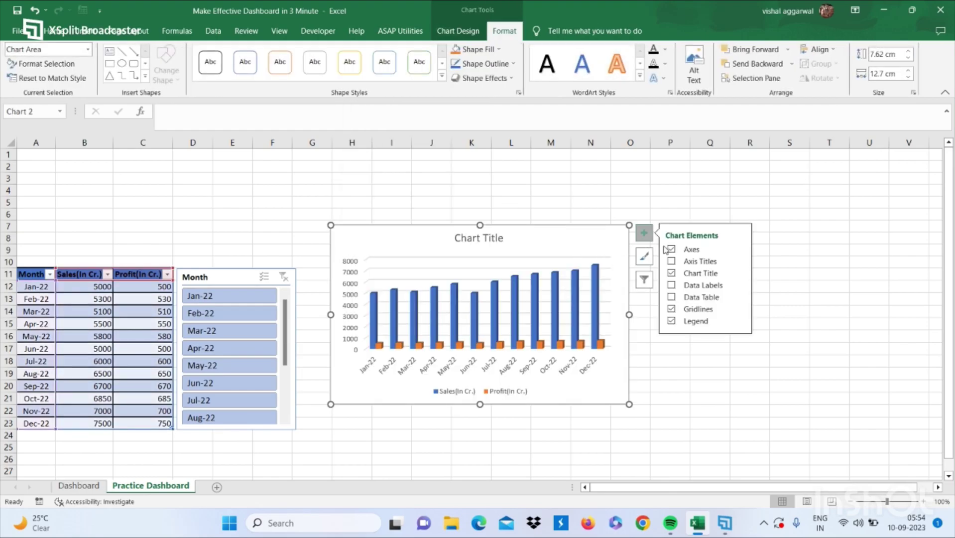
click(672, 286)
drag(569, 239, 541, 265)
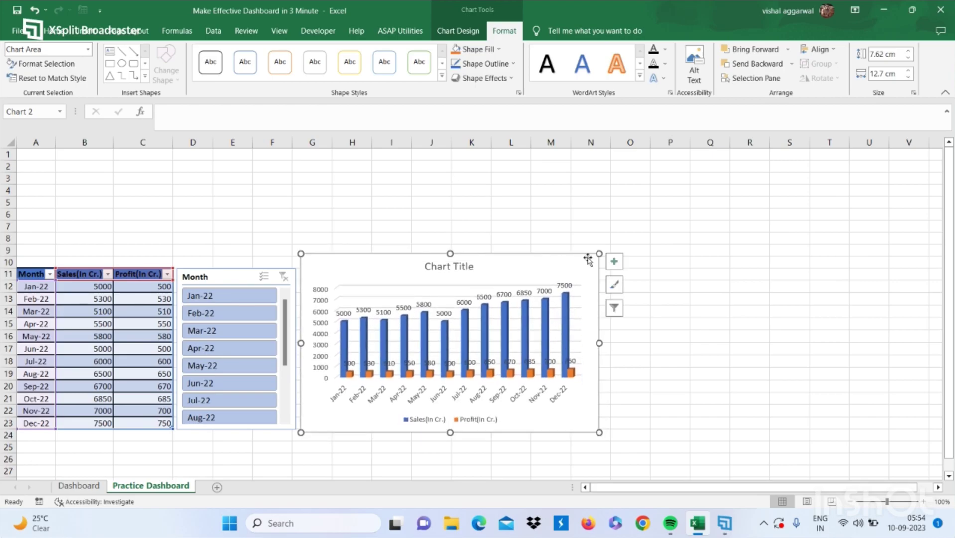
drag(599, 253, 552, 279)
click(90, 33)
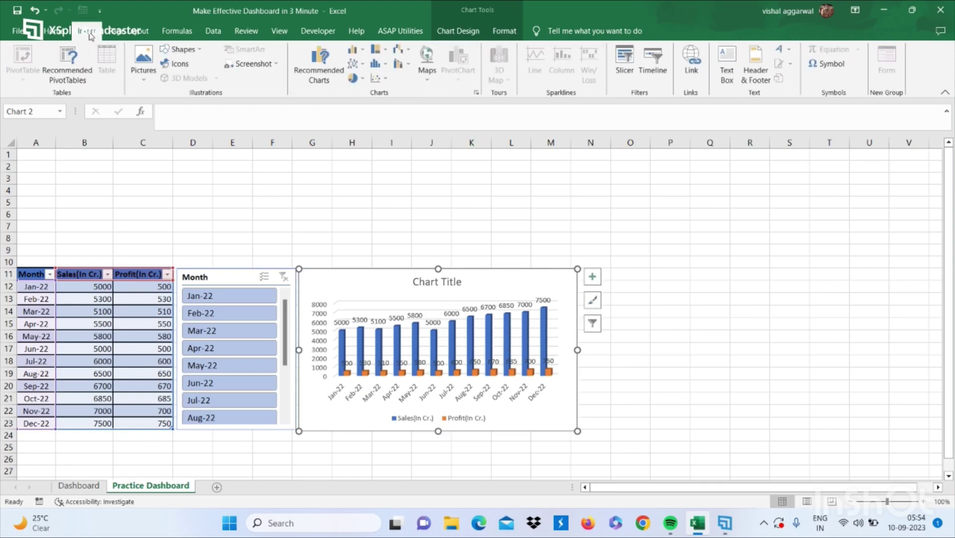
Insert a doughnut chart of the month data, shrink it and give it a dark style.
click(107, 322)
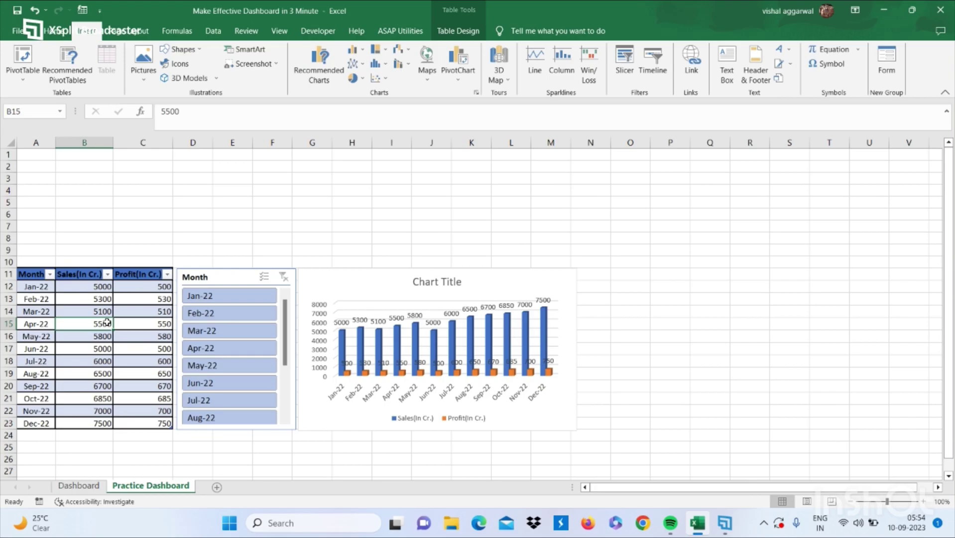
click(356, 78)
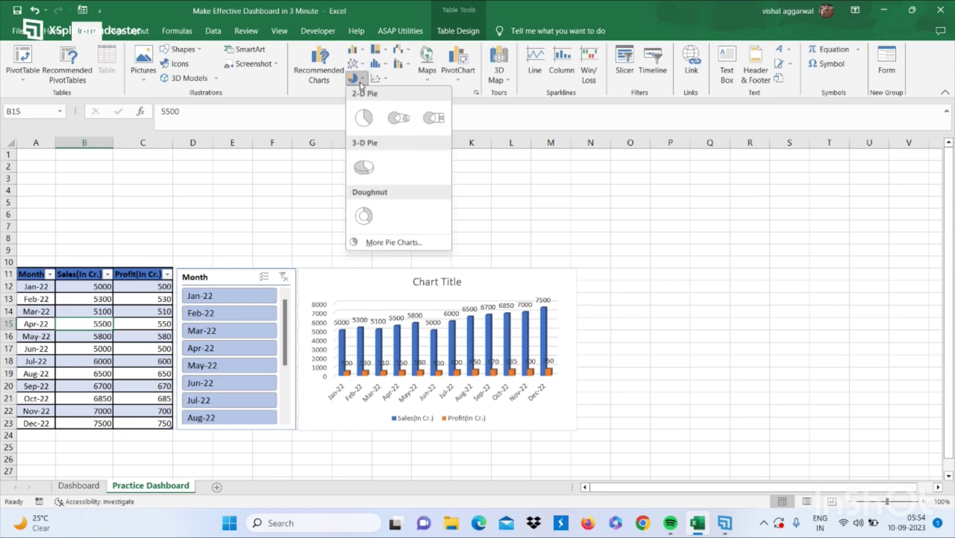
click(366, 229)
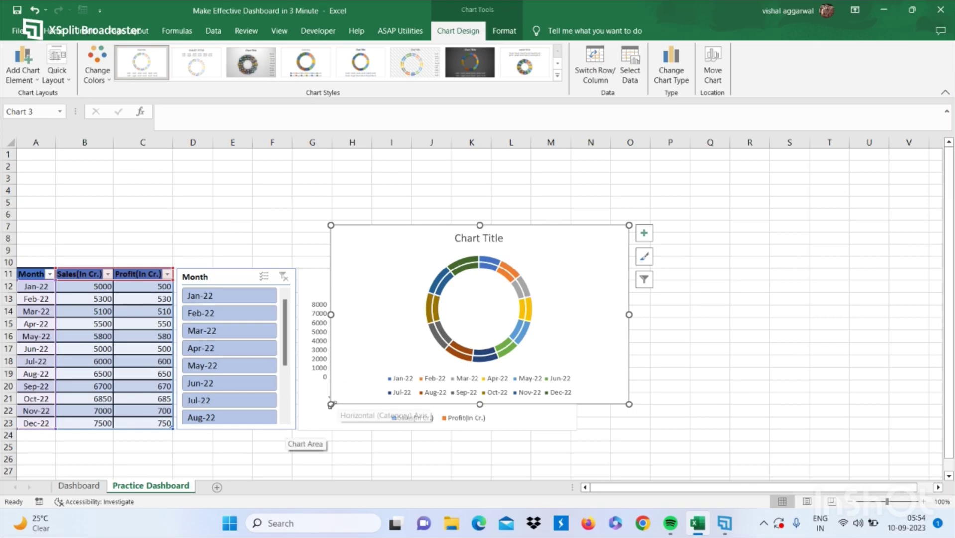
drag(332, 403, 398, 364)
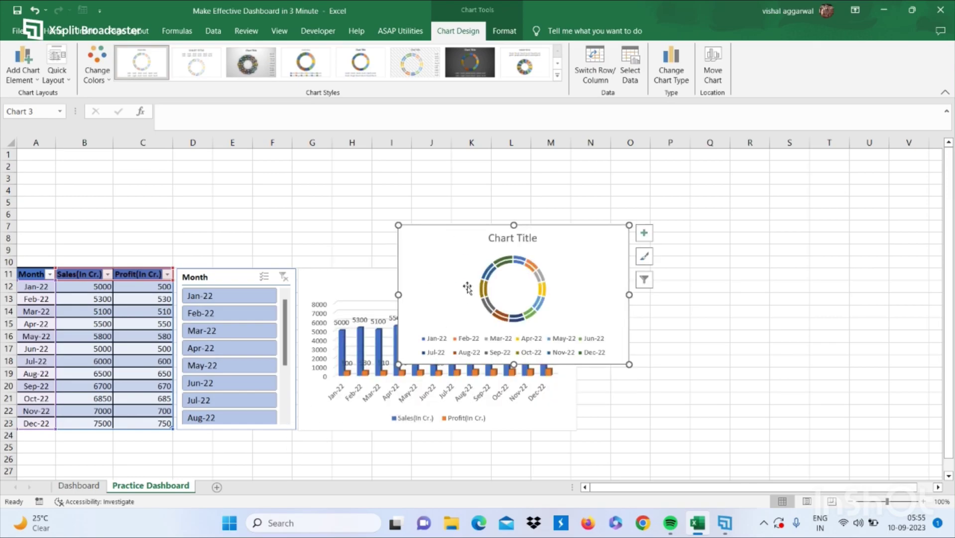
click(473, 67)
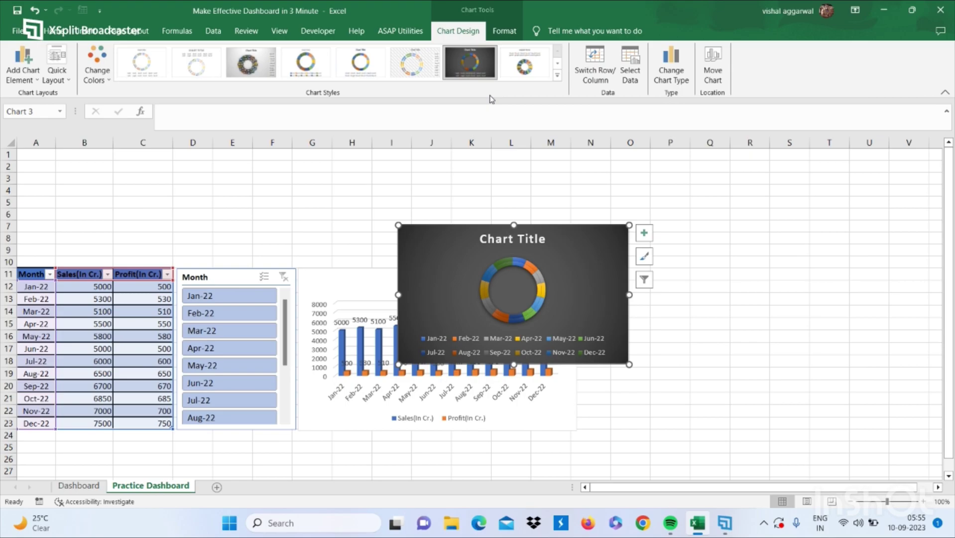
Position the doughnut chart above the column chart in rows 1–10, matching its width.
drag(455, 220, 368, 143)
key(Escape)
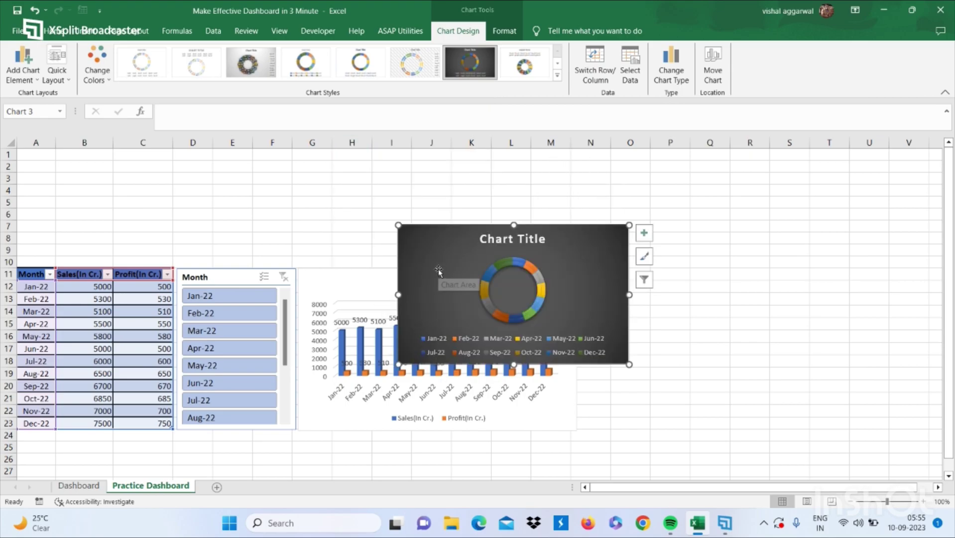
drag(438, 273, 371, 369)
drag(384, 333, 394, 171)
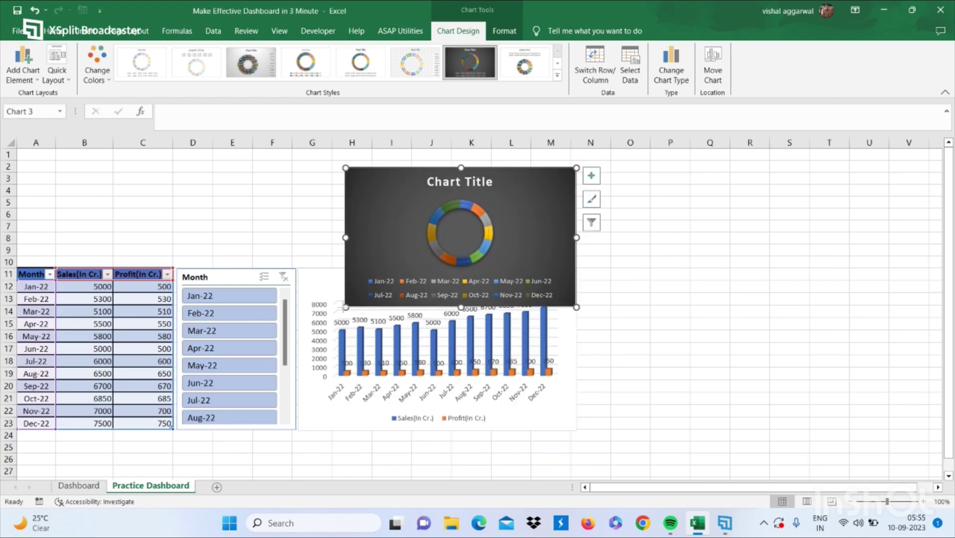
mouse_move(346, 308)
mouse_down()
mouse_move(372, 273)
mouse_move(354, 291)
mouse_up()
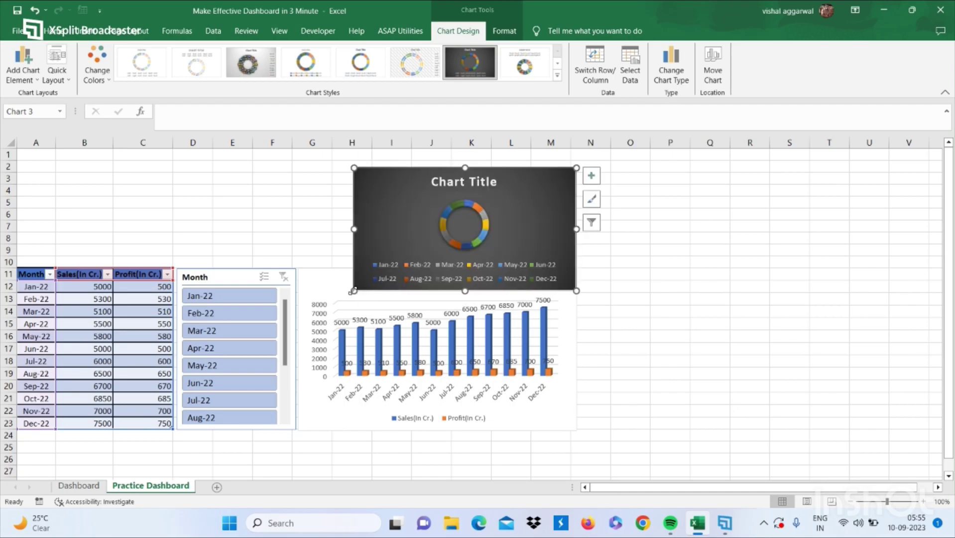
drag(397, 229, 350, 209)
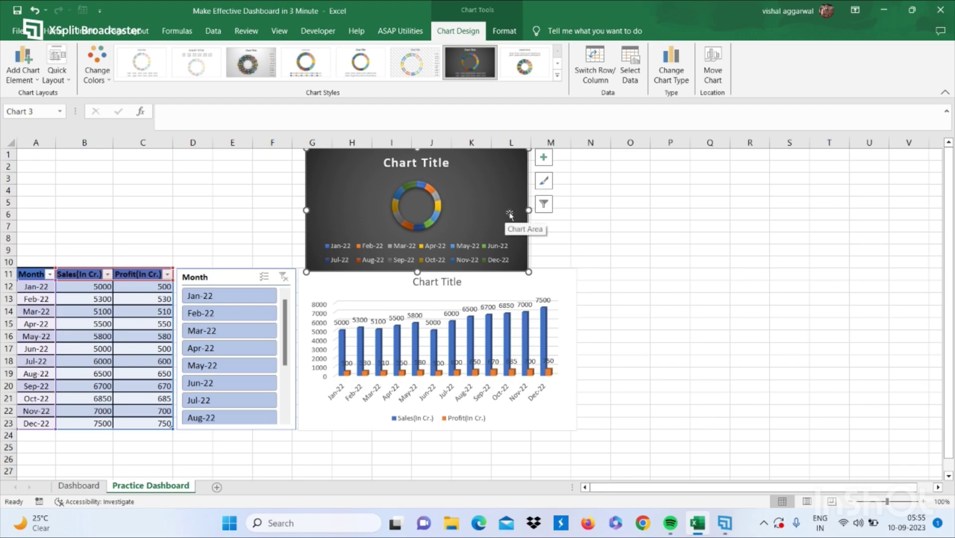
drag(529, 210, 575, 208)
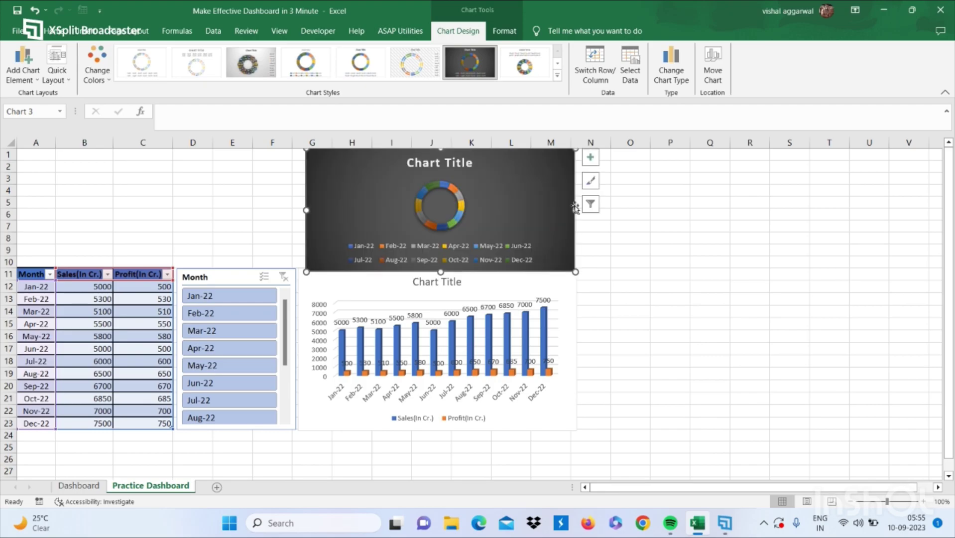
click(87, 31)
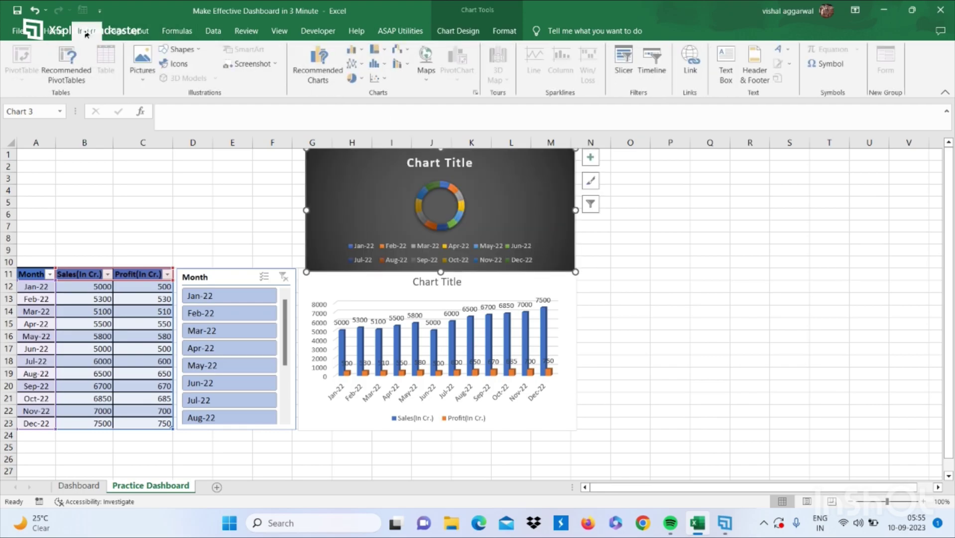
Insert the recommended line chart of Sales and Profit with data labels.
click(110, 361)
click(320, 72)
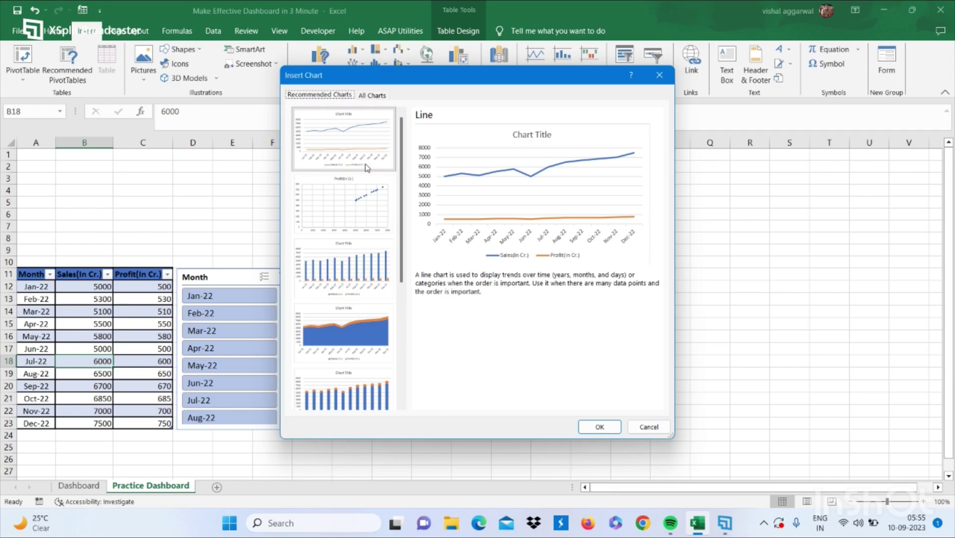
click(368, 168)
click(600, 426)
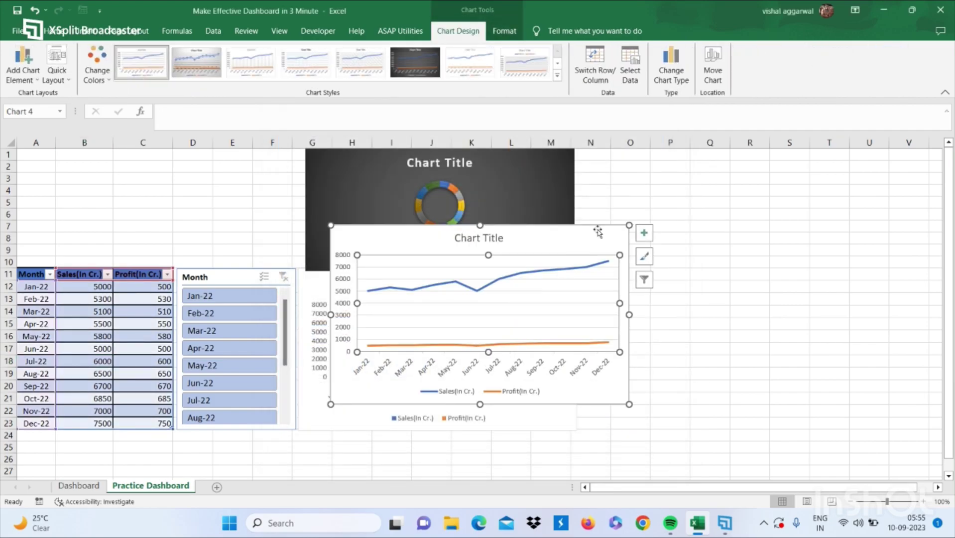
drag(591, 240, 647, 264)
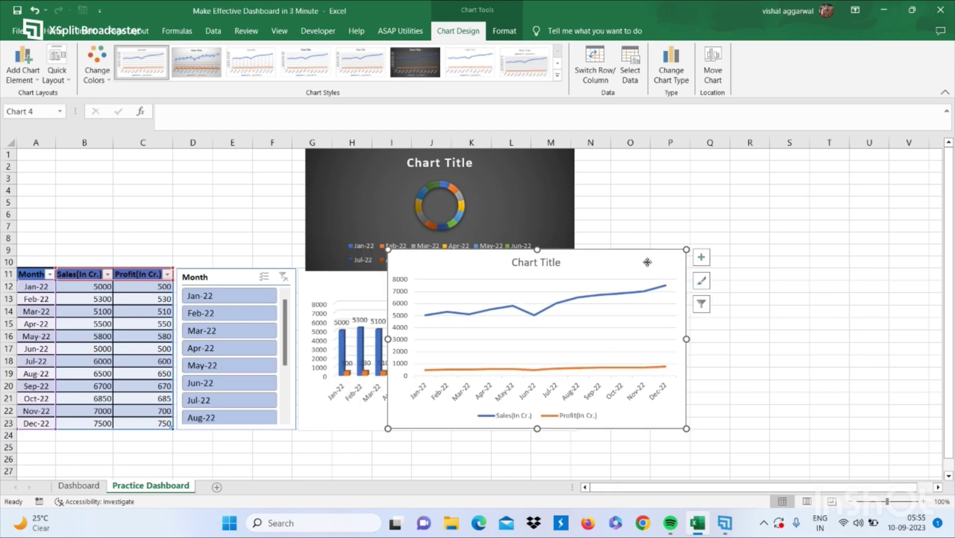
click(702, 257)
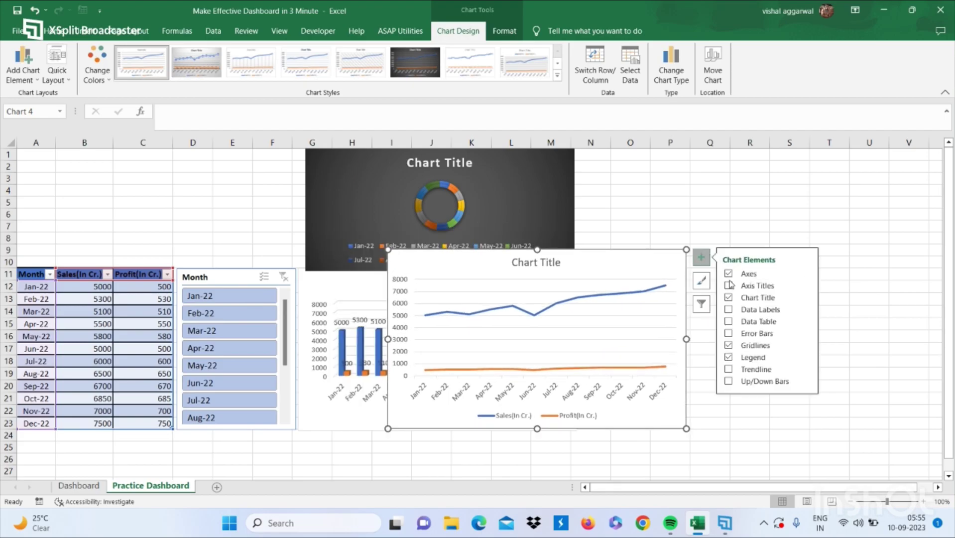
click(729, 310)
Fit the line chart into A1:F10 at the top-left, clear of the table header.
drag(656, 262, 309, 162)
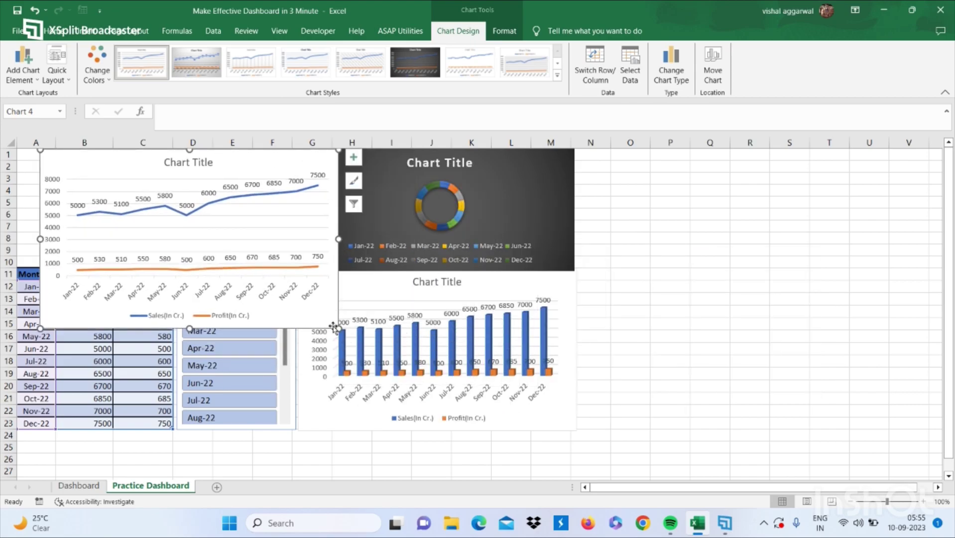
drag(339, 327, 279, 279)
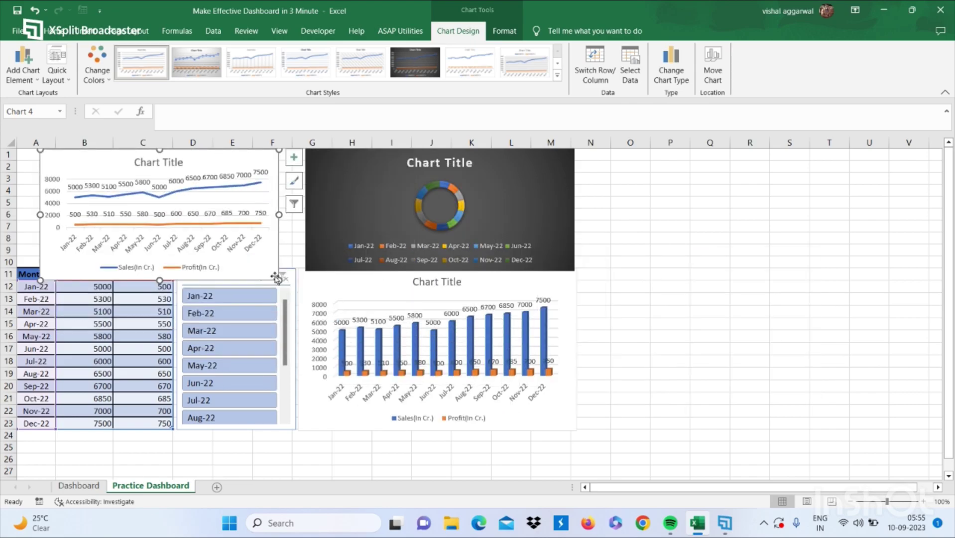
drag(279, 214, 298, 214)
drag(40, 215, 20, 214)
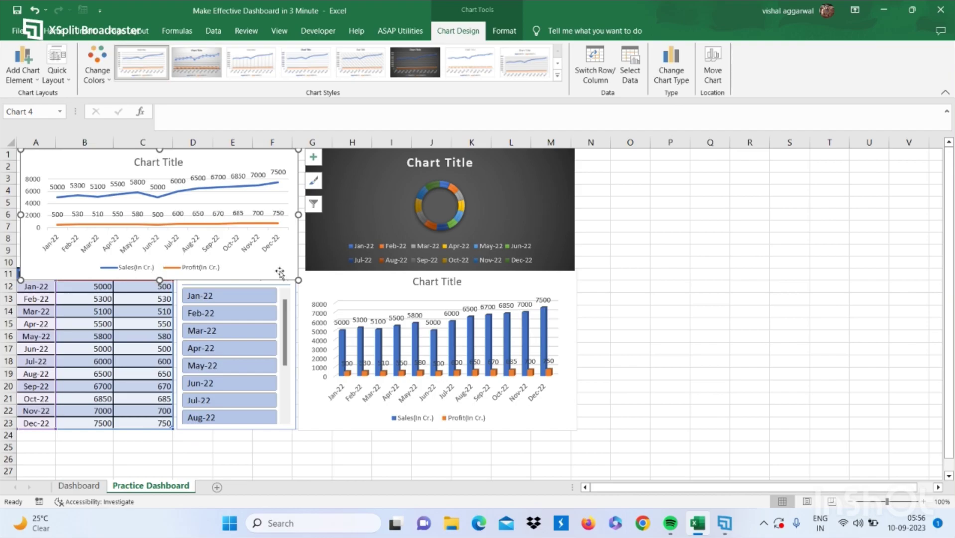
drag(299, 281, 286, 265)
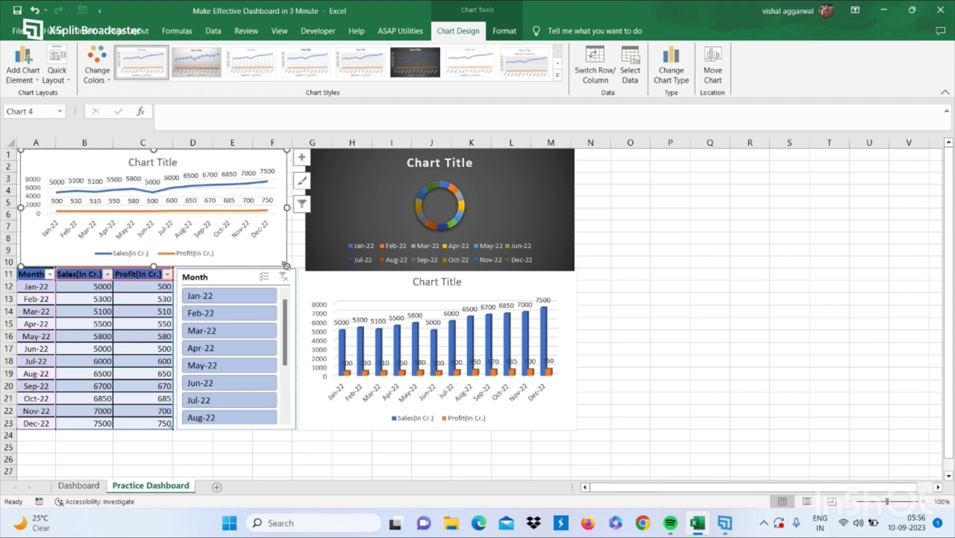
click(54, 32)
Insert a 3-D clustered bar chart from the month table.
click(86, 31)
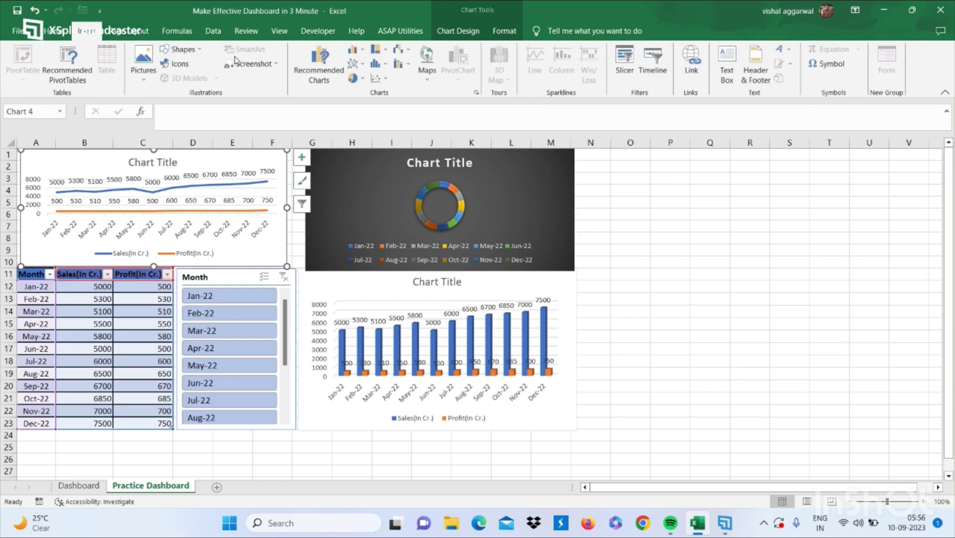
click(354, 55)
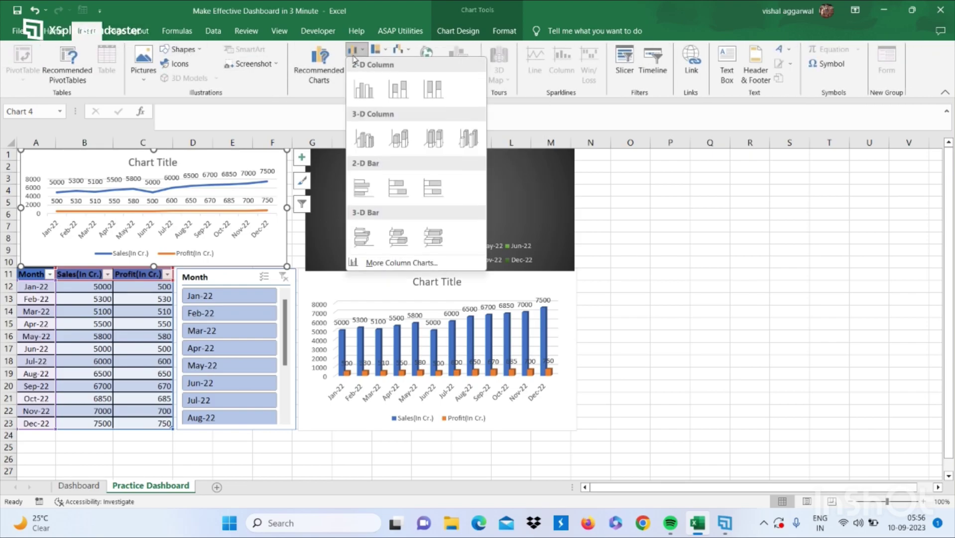
click(137, 366)
click(139, 323)
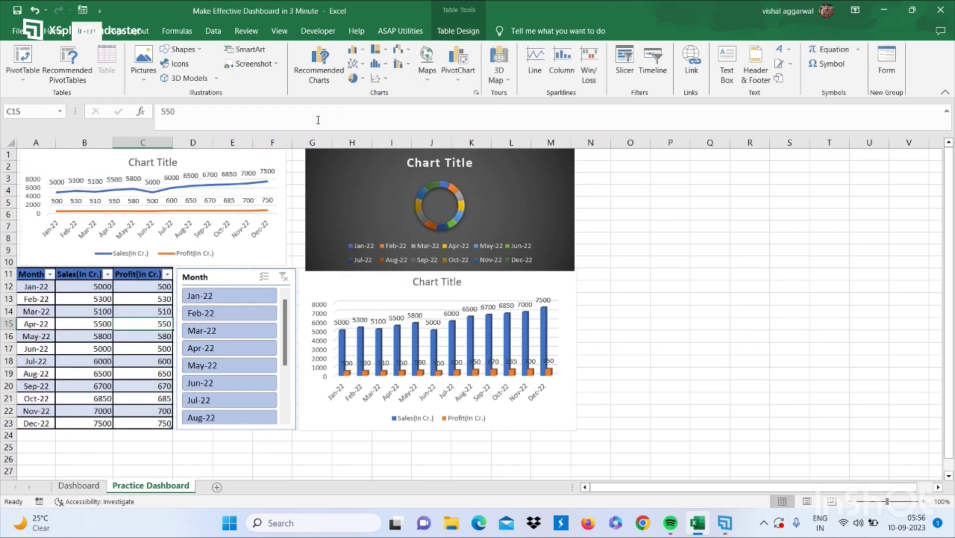
click(360, 57)
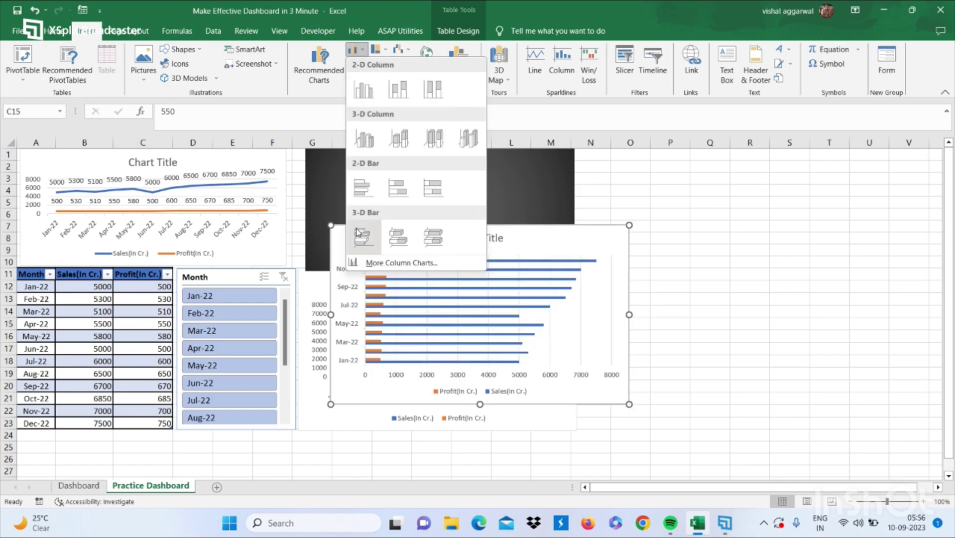
click(364, 188)
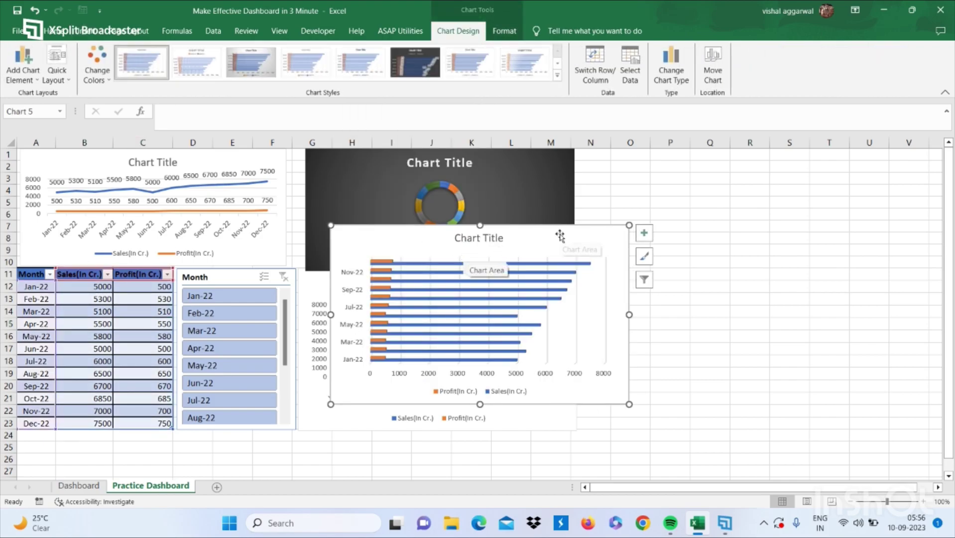
Add data labels to the bar chart and place it below the month table.
click(644, 232)
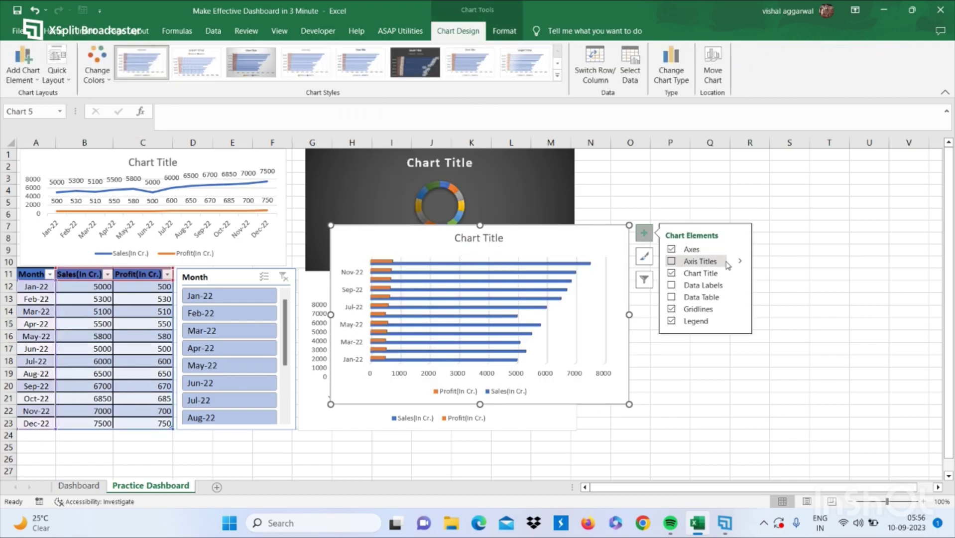
click(672, 286)
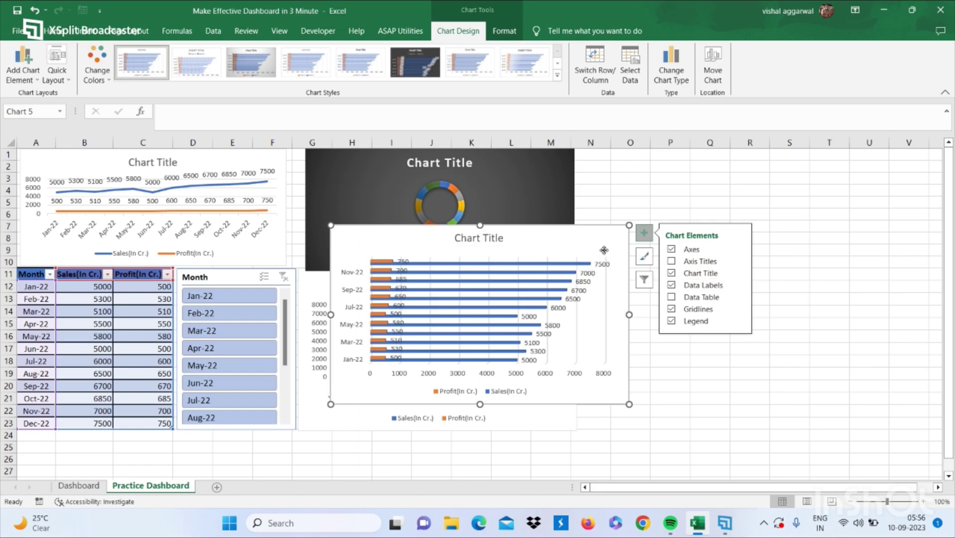
drag(604, 250, 643, 302)
scroll(643, 301, down, 4)
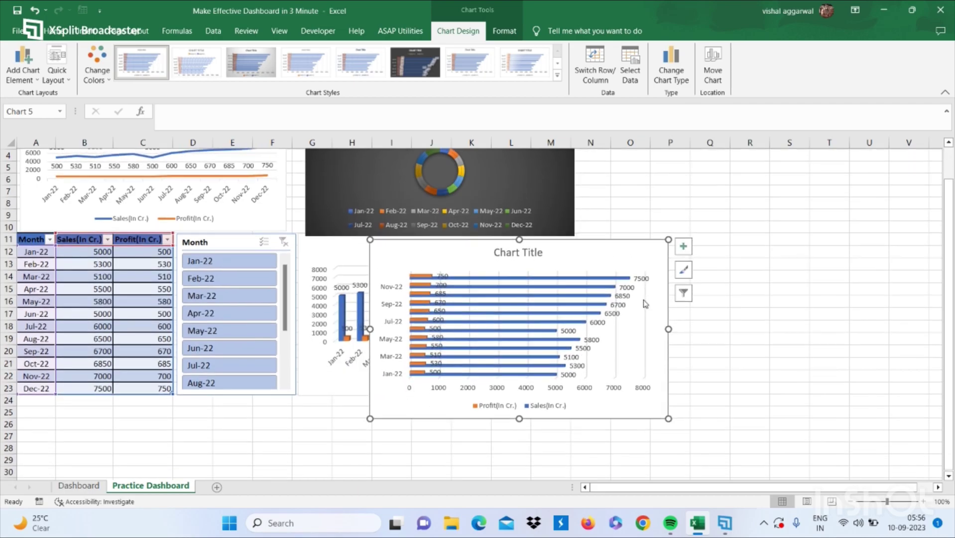
drag(637, 302, 283, 456)
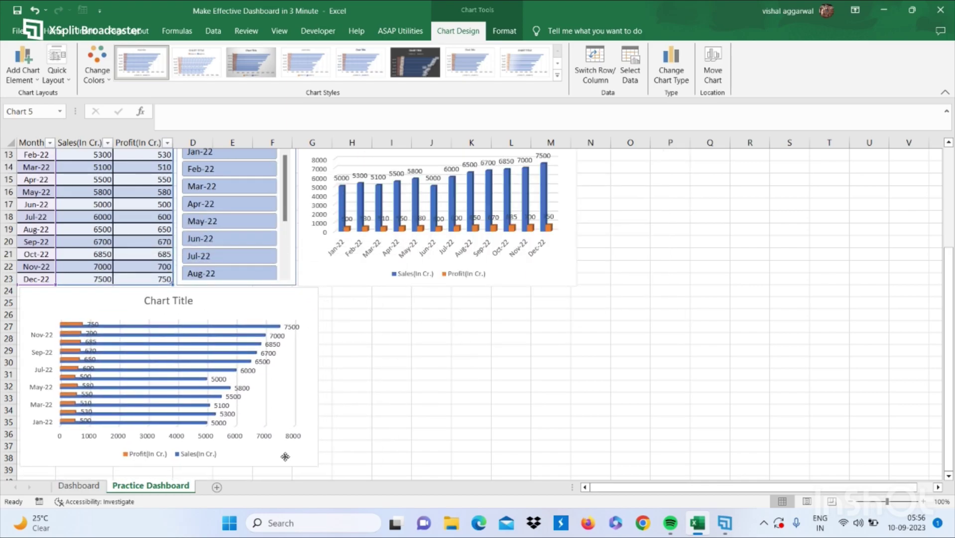
scroll(380, 368, up, 4)
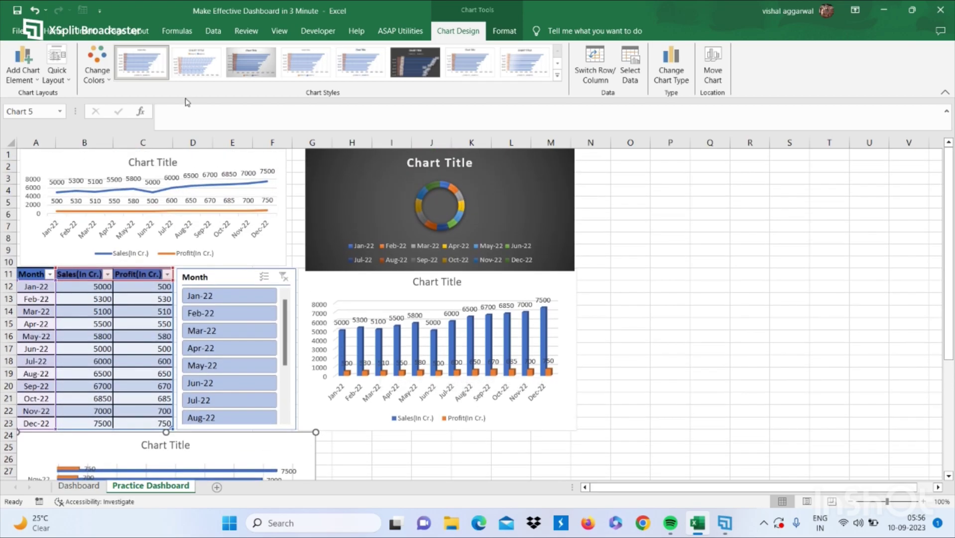
Insert a Clustered Column – Line combo chart from the month table.
click(56, 31)
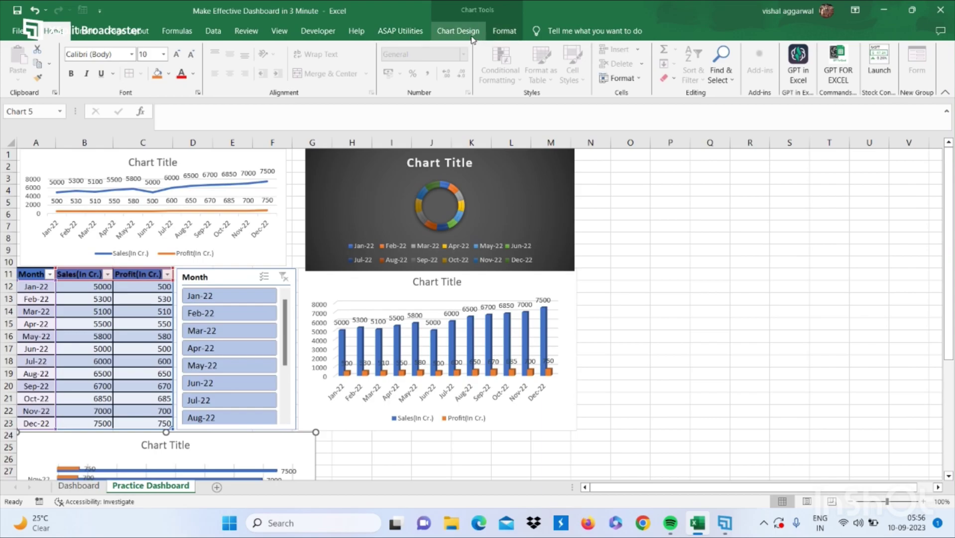
click(86, 31)
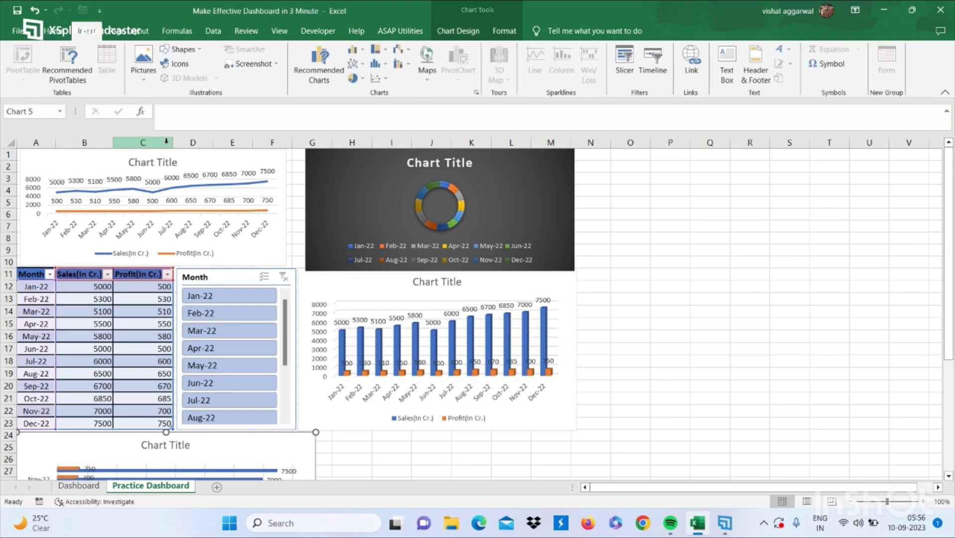
click(103, 343)
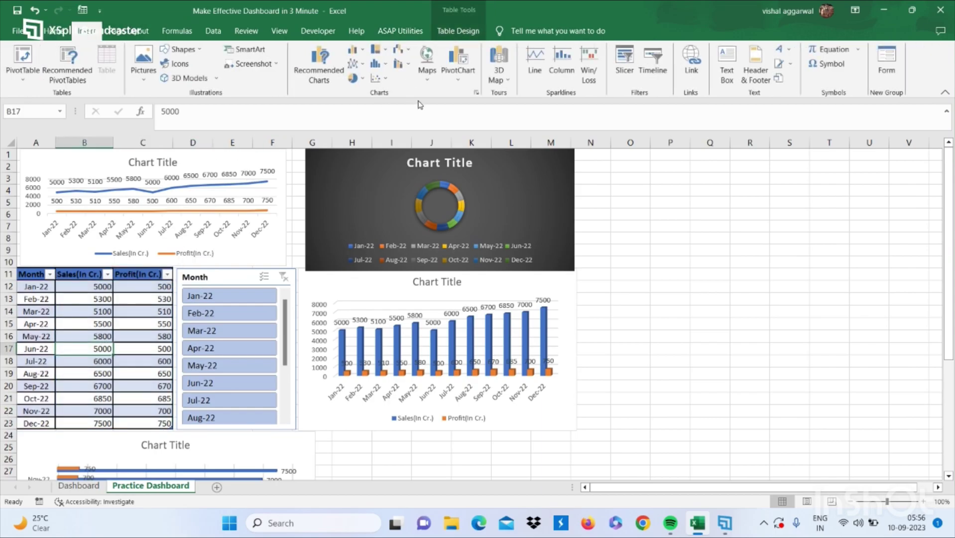
click(408, 64)
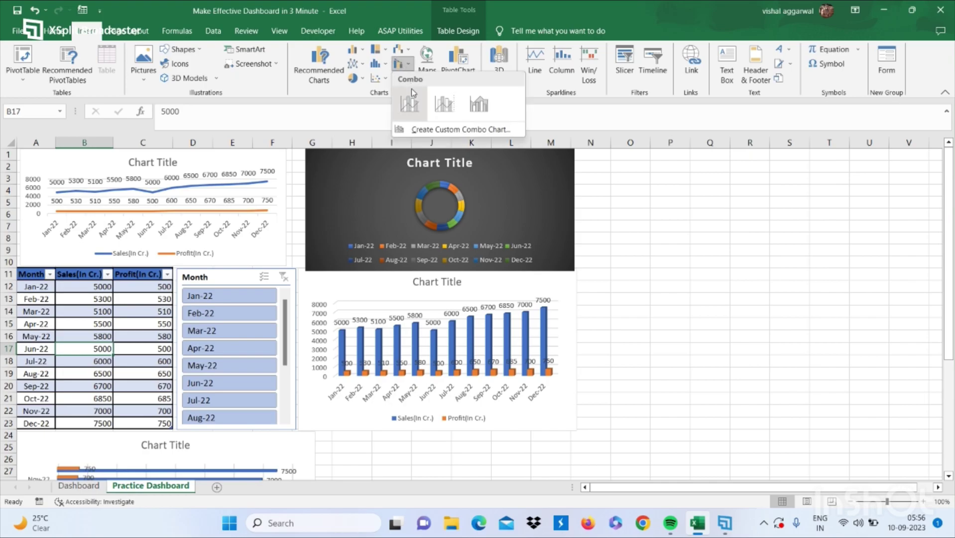
click(411, 104)
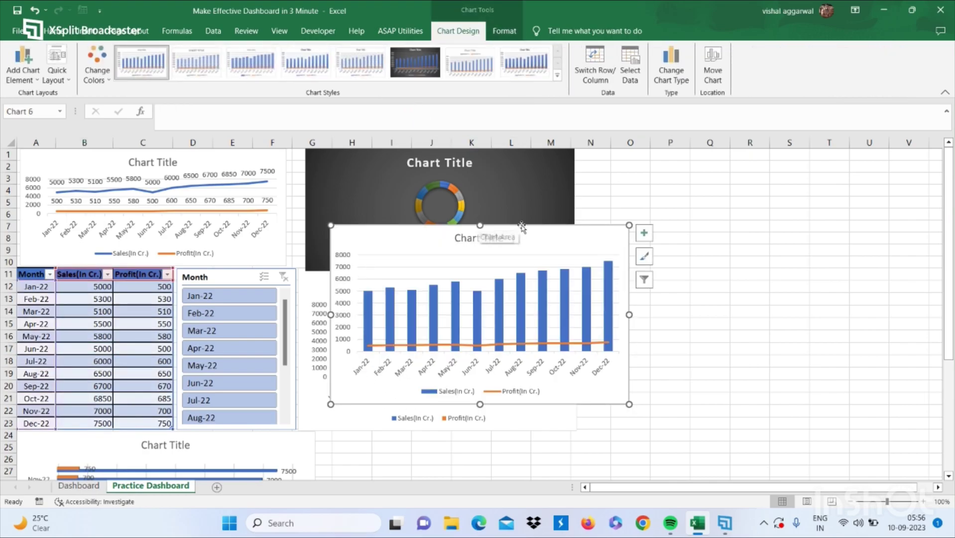
Add data labels to the combo chart and size it beside the bar chart below.
click(643, 233)
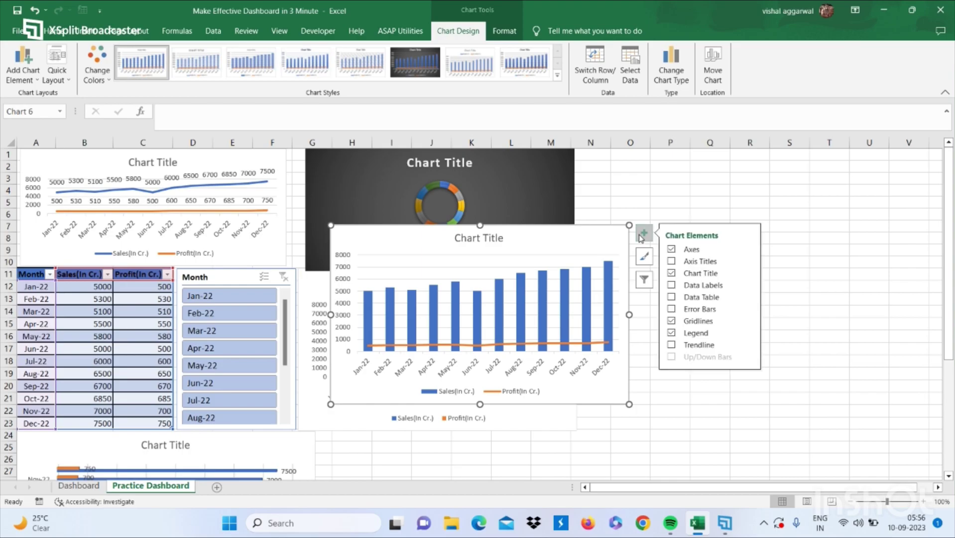
click(672, 286)
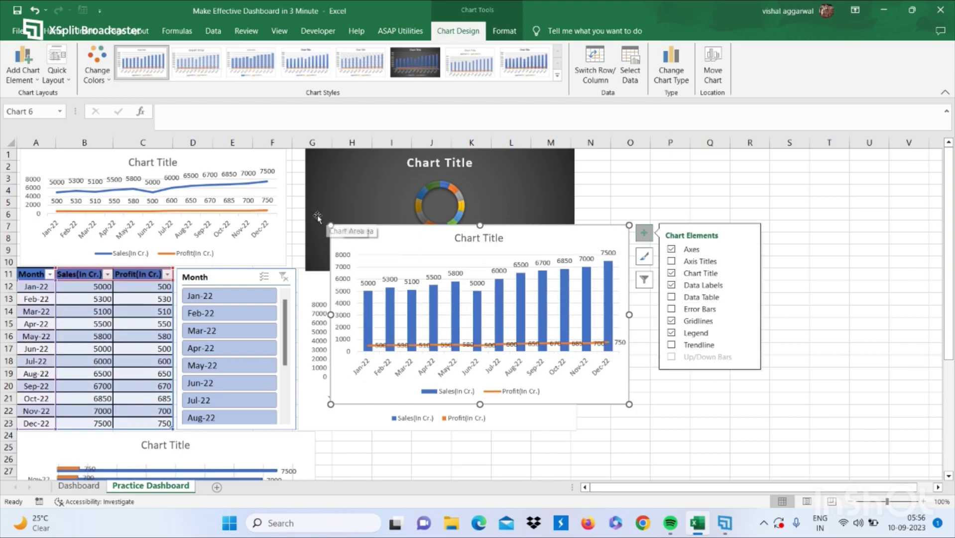
drag(331, 225, 349, 332)
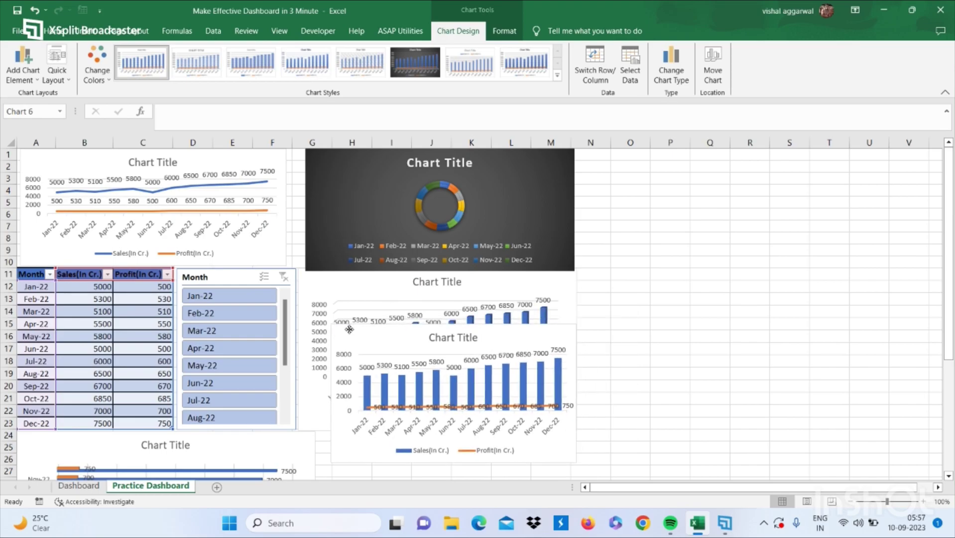
scroll(349, 335, down, 2)
scroll(347, 331, down, 2)
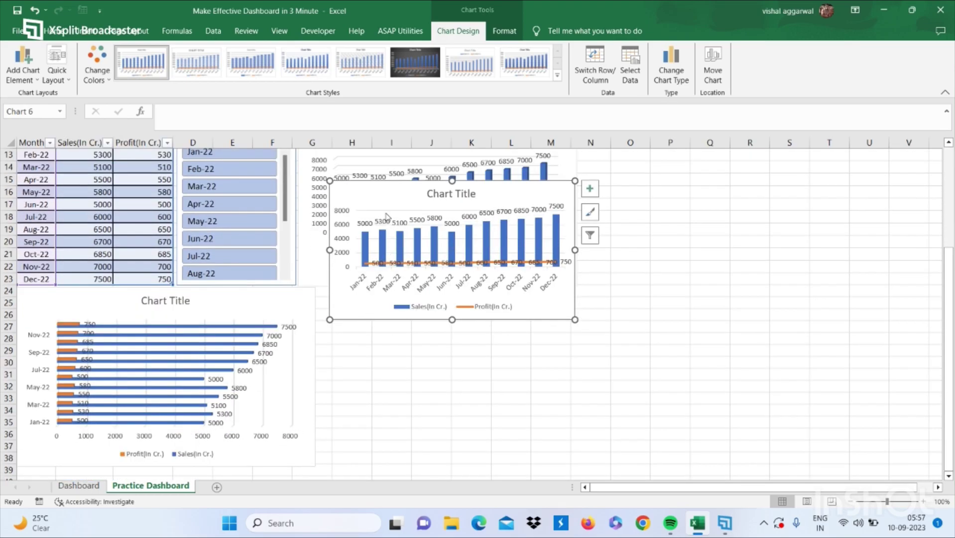
drag(384, 198, 371, 305)
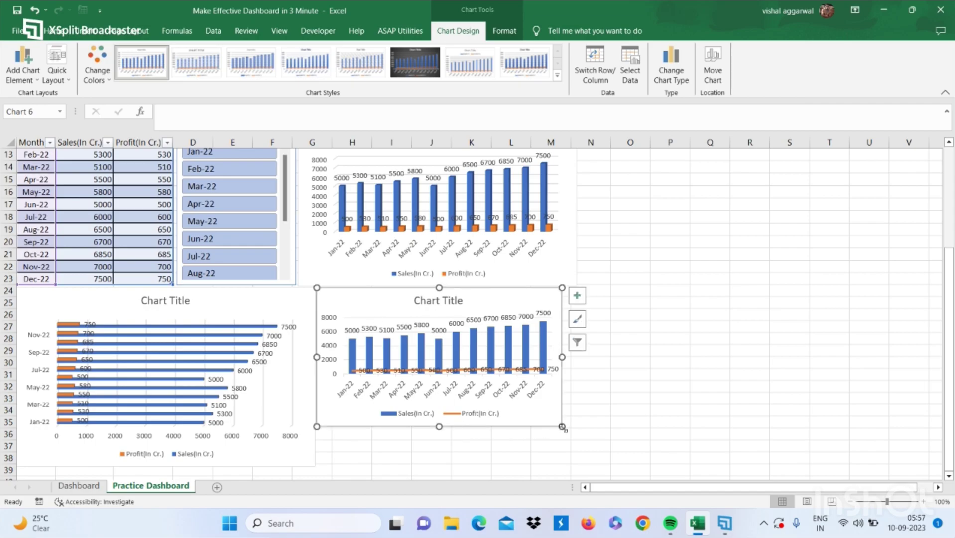
drag(562, 427, 582, 464)
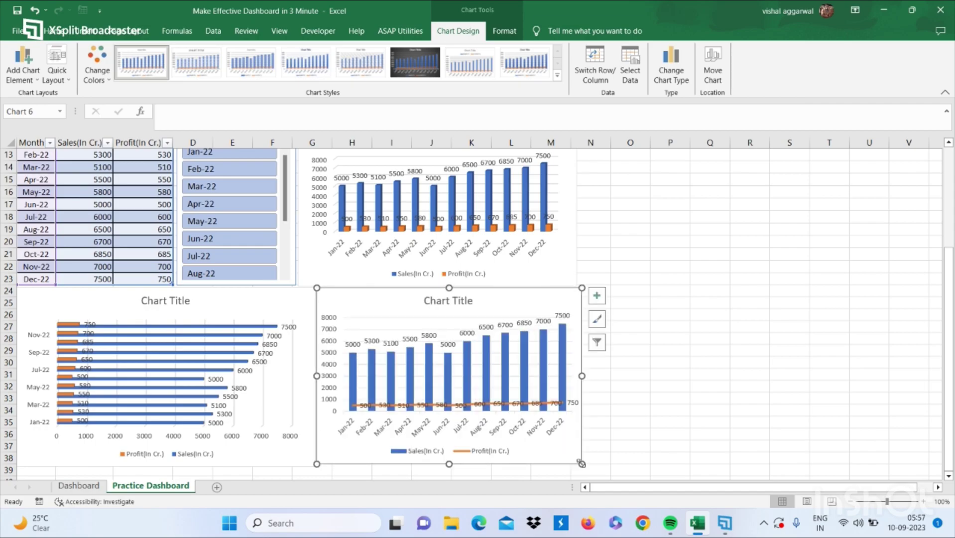
scroll(470, 387, up, 3)
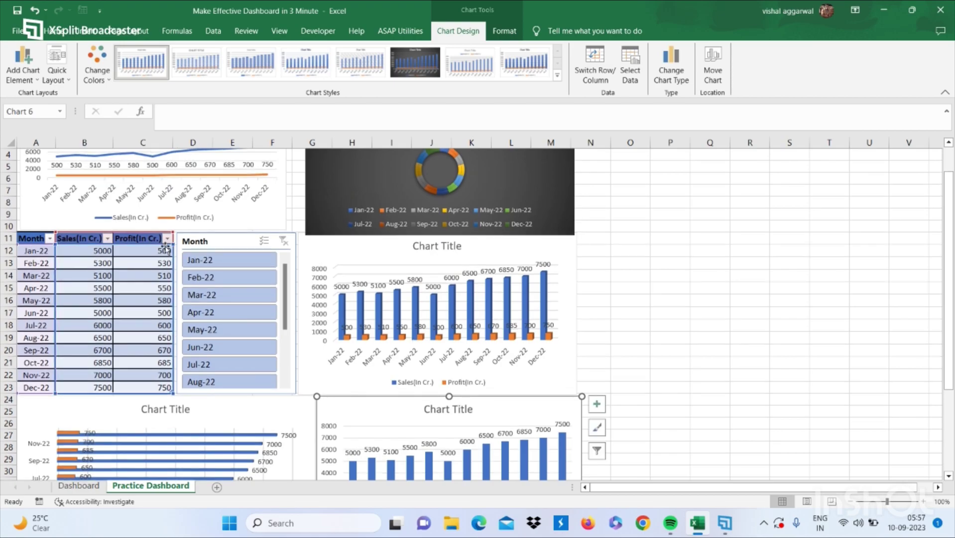
Apply Light Orange, Slicer Style Dark 2 to the Month slicer.
click(221, 253)
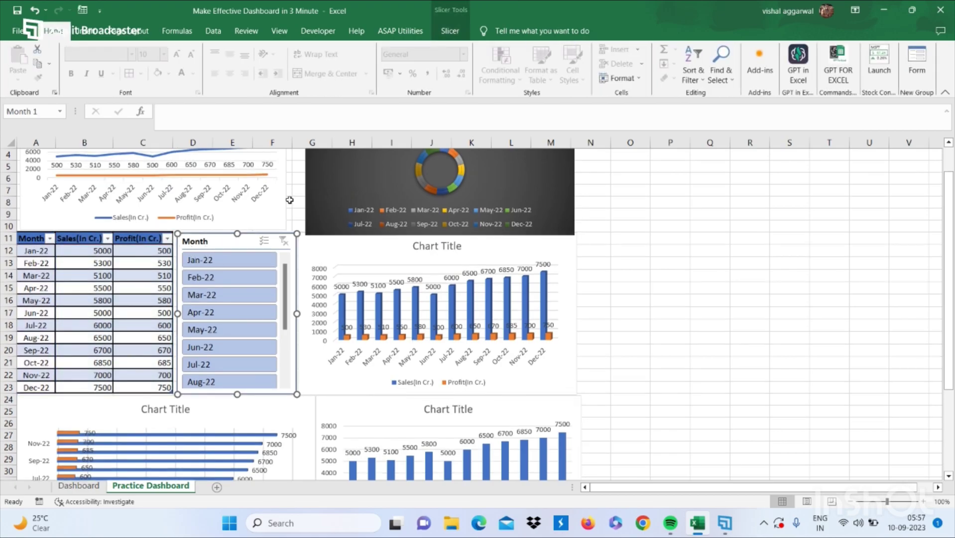
click(431, 36)
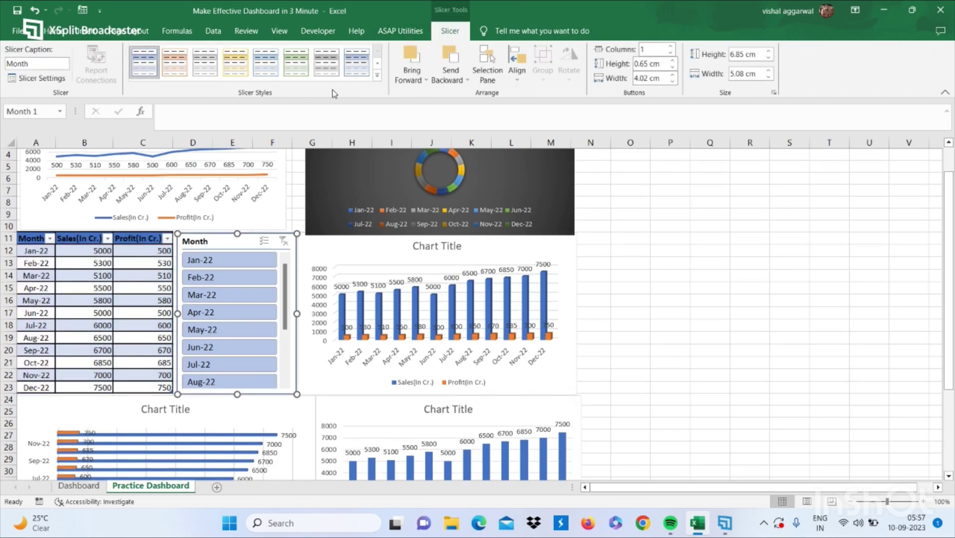
click(377, 75)
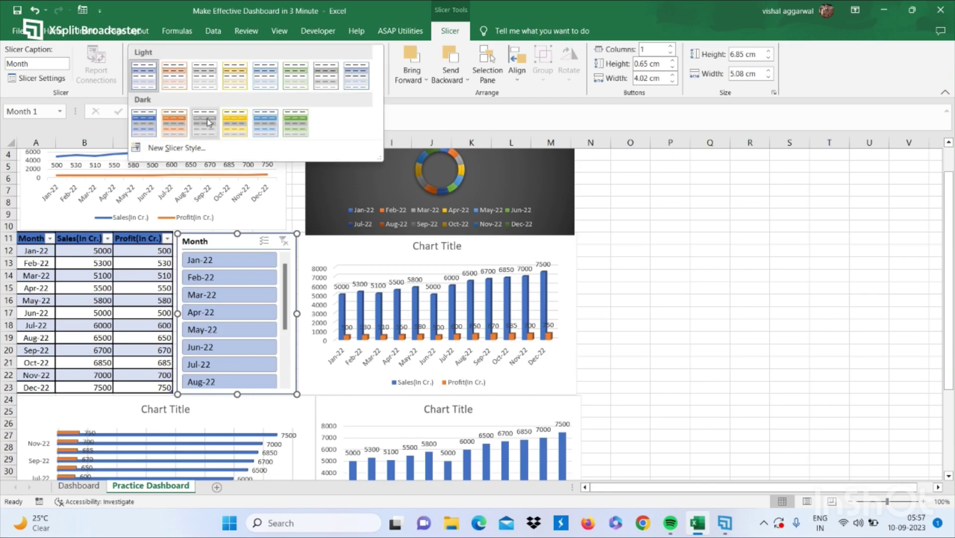
click(185, 125)
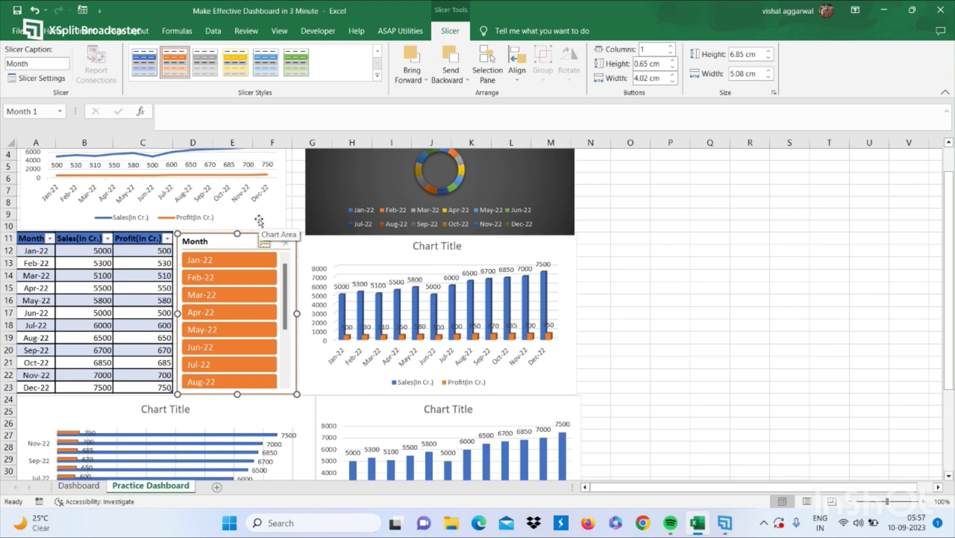
click(264, 242)
click(229, 294)
click(230, 281)
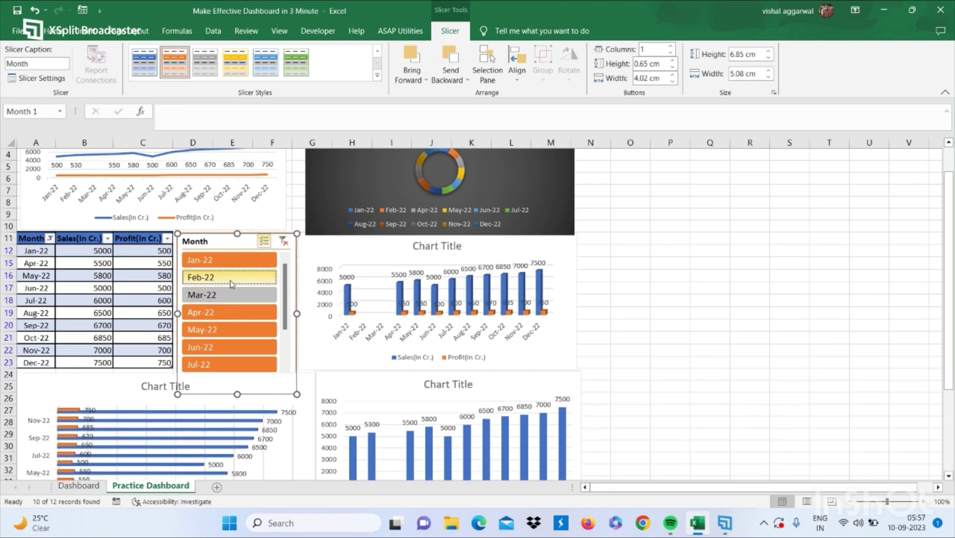
click(217, 317)
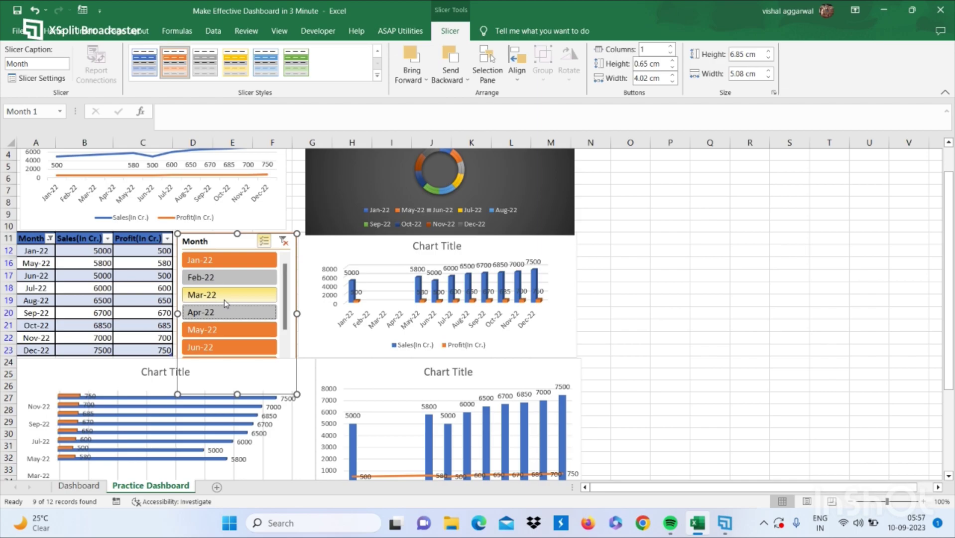
click(224, 299)
click(230, 279)
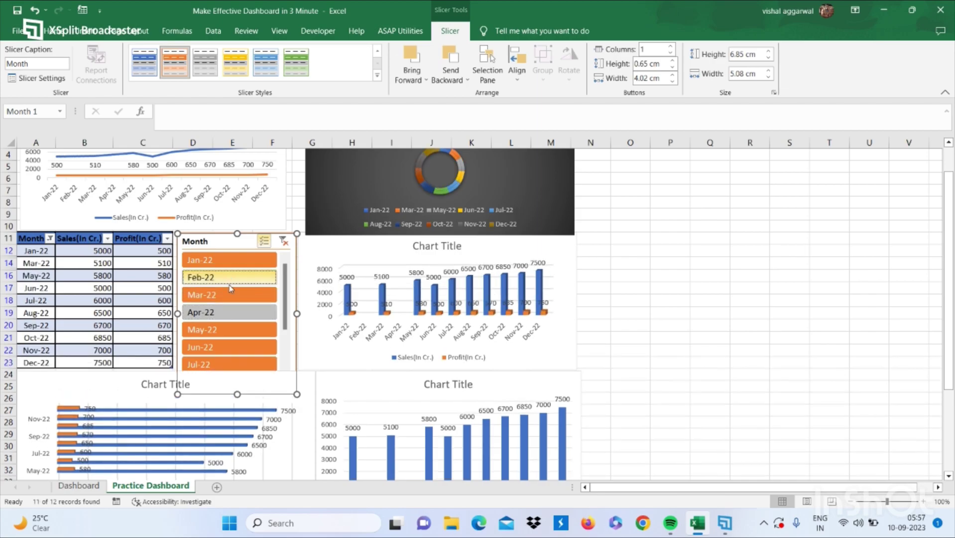
click(218, 314)
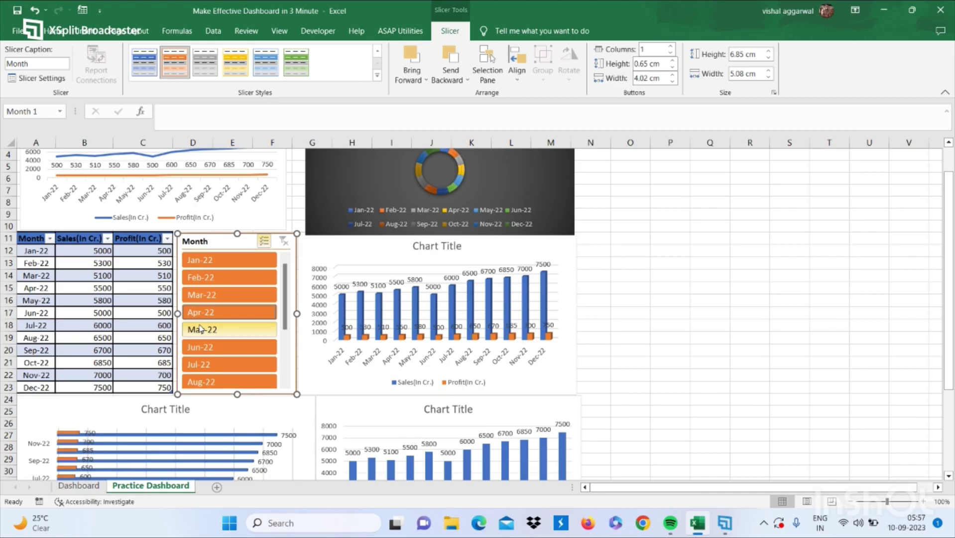
Turn off Gridlines so the table, slicer and charts sit on a clean white background.
click(670, 215)
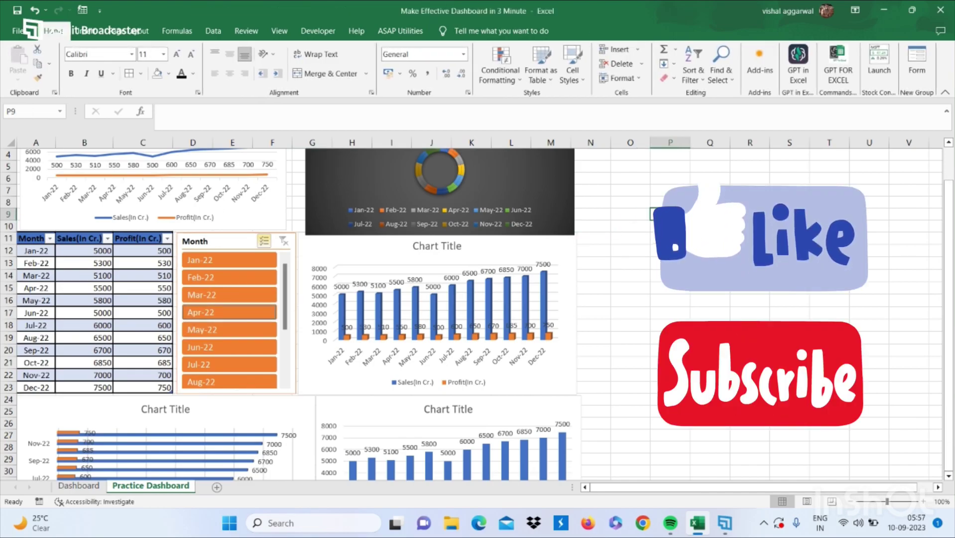
click(210, 32)
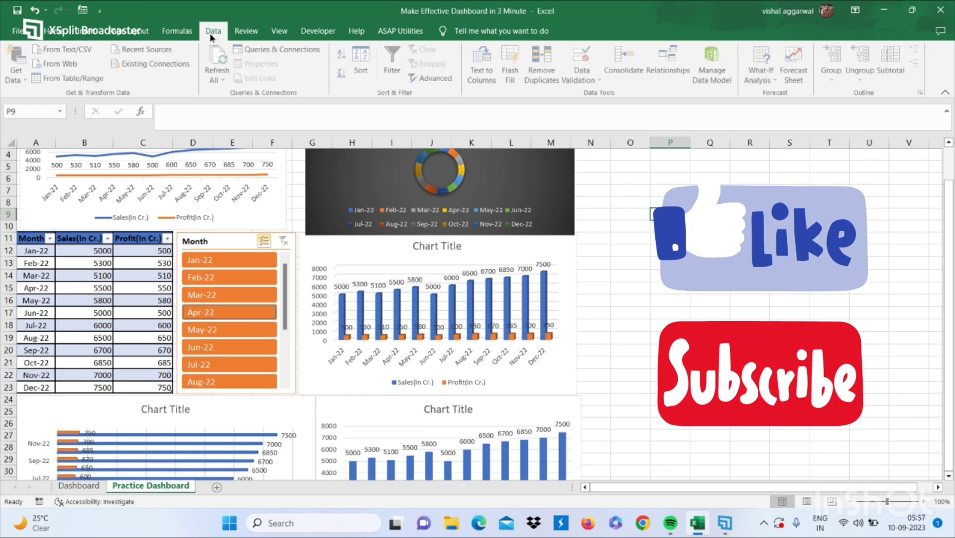
click(279, 31)
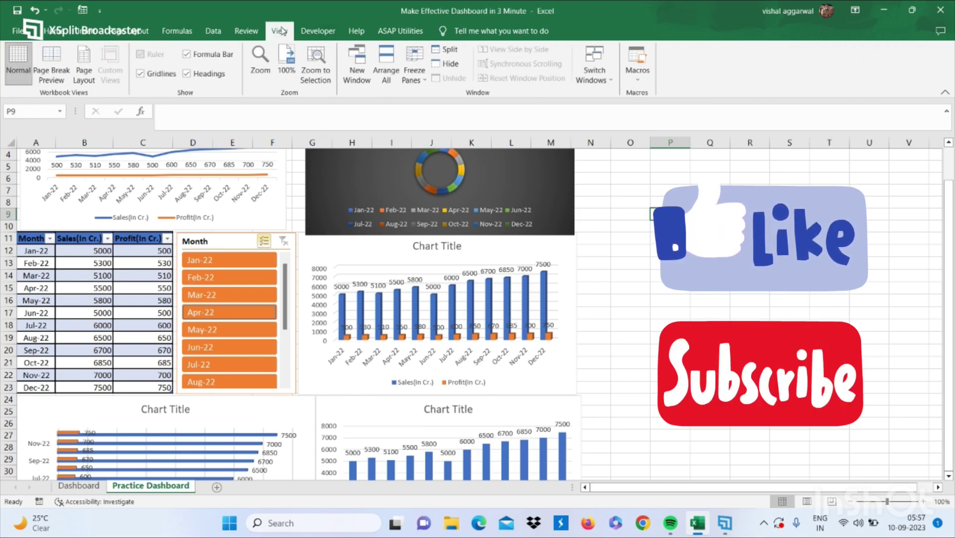
click(177, 74)
scroll(202, 190, up, 1)
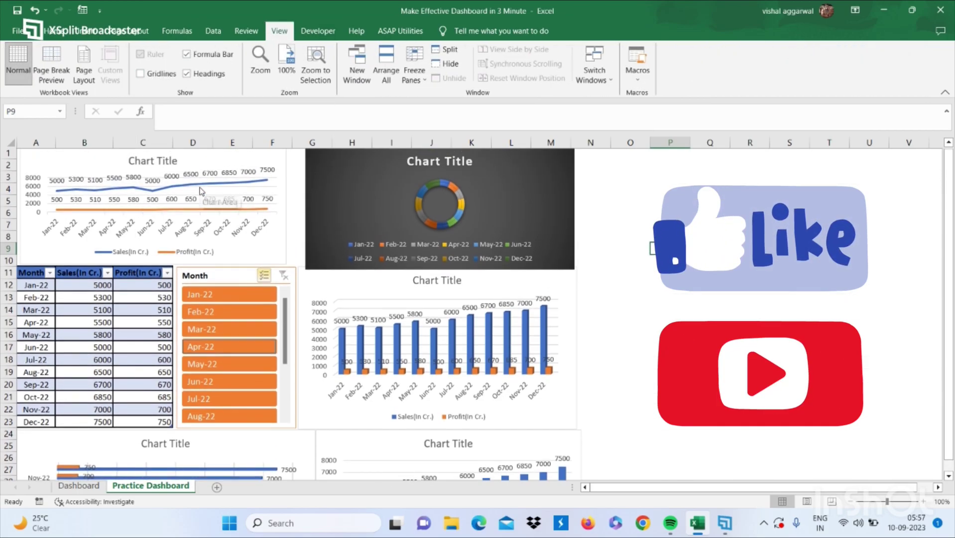